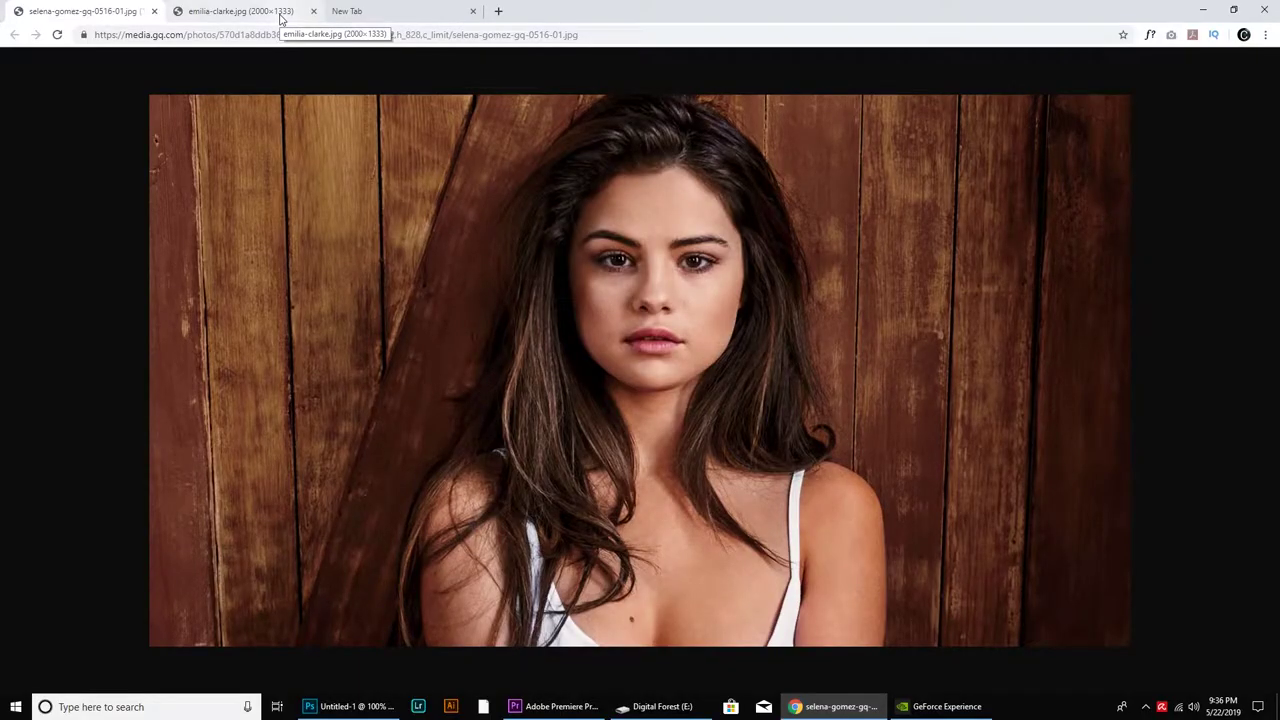
# - Compare the two reference photos in Chrome and copy the white-haired woman-with-dragon image
pyautogui.click(282, 14)
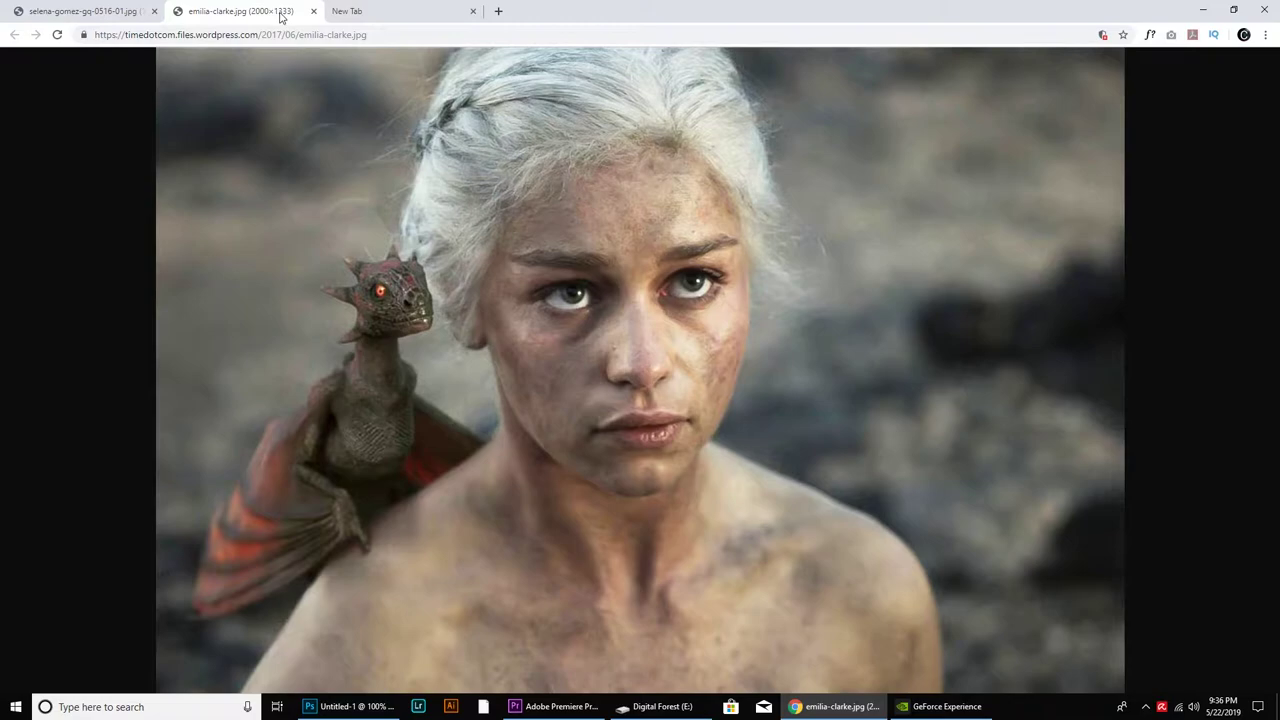
pyautogui.click(97, 8)
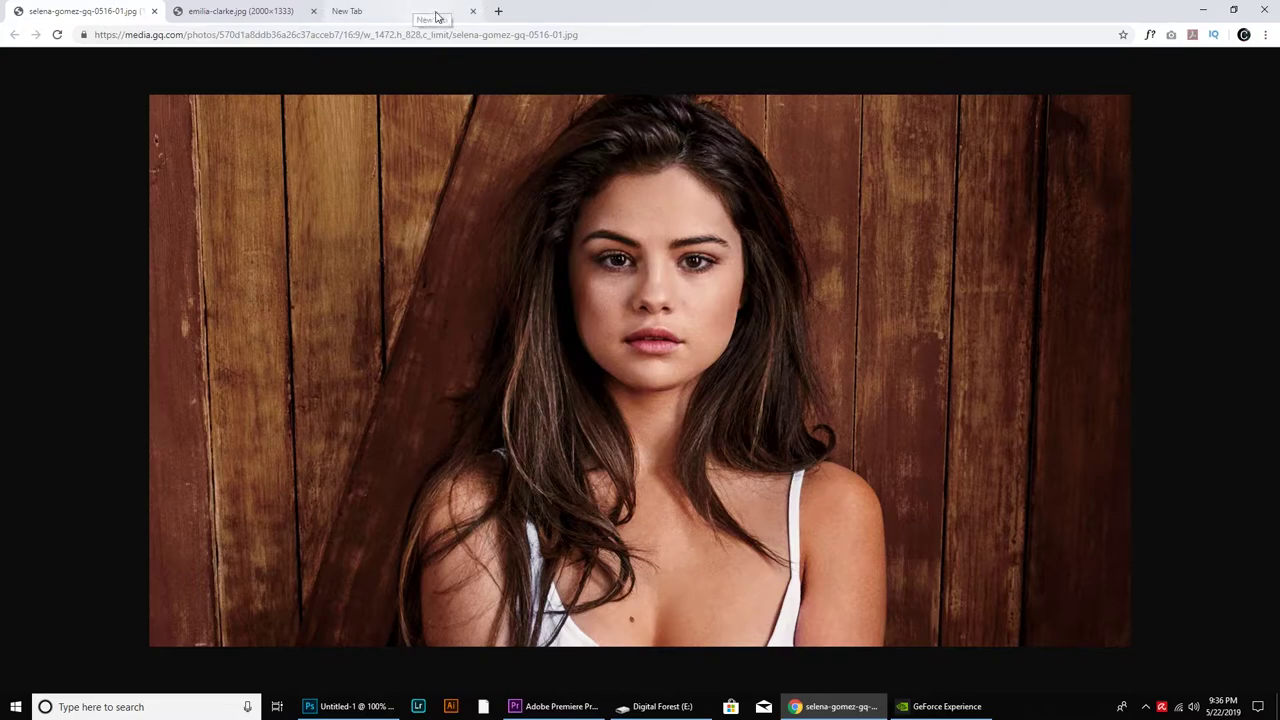
pyautogui.click(252, 14)
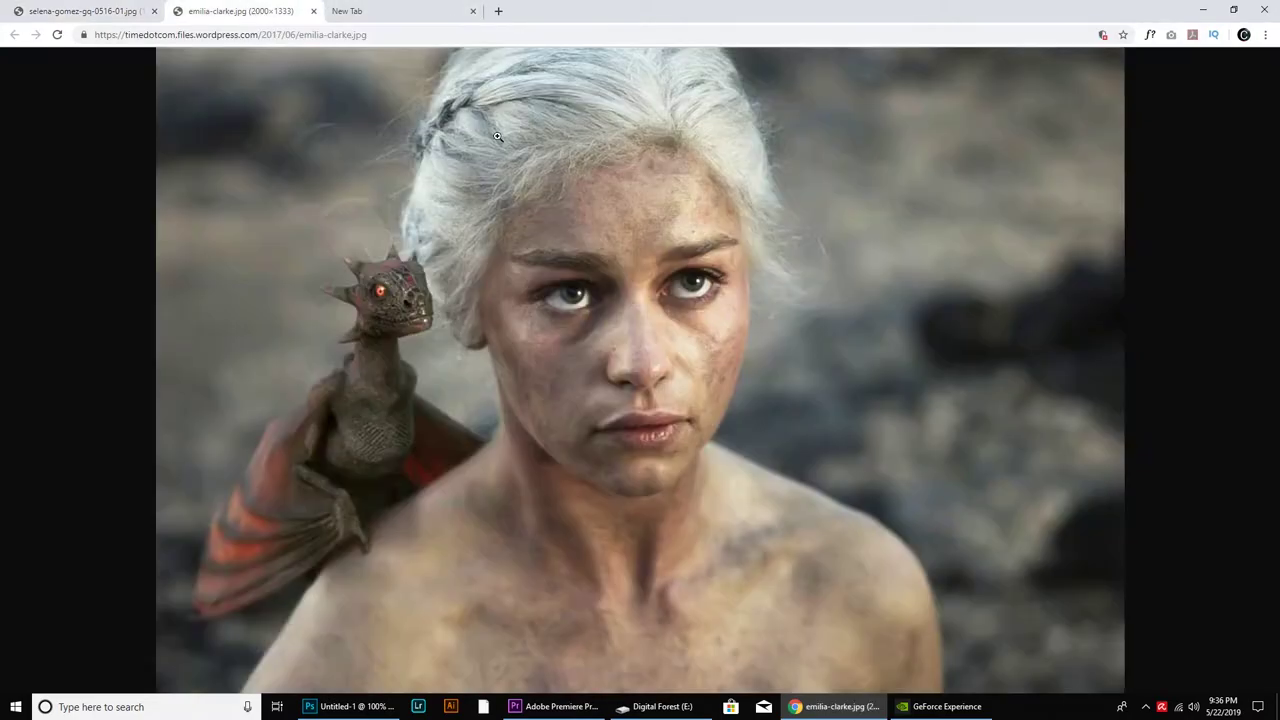
pyautogui.rightClick(590, 266)
pyautogui.click(616, 310)
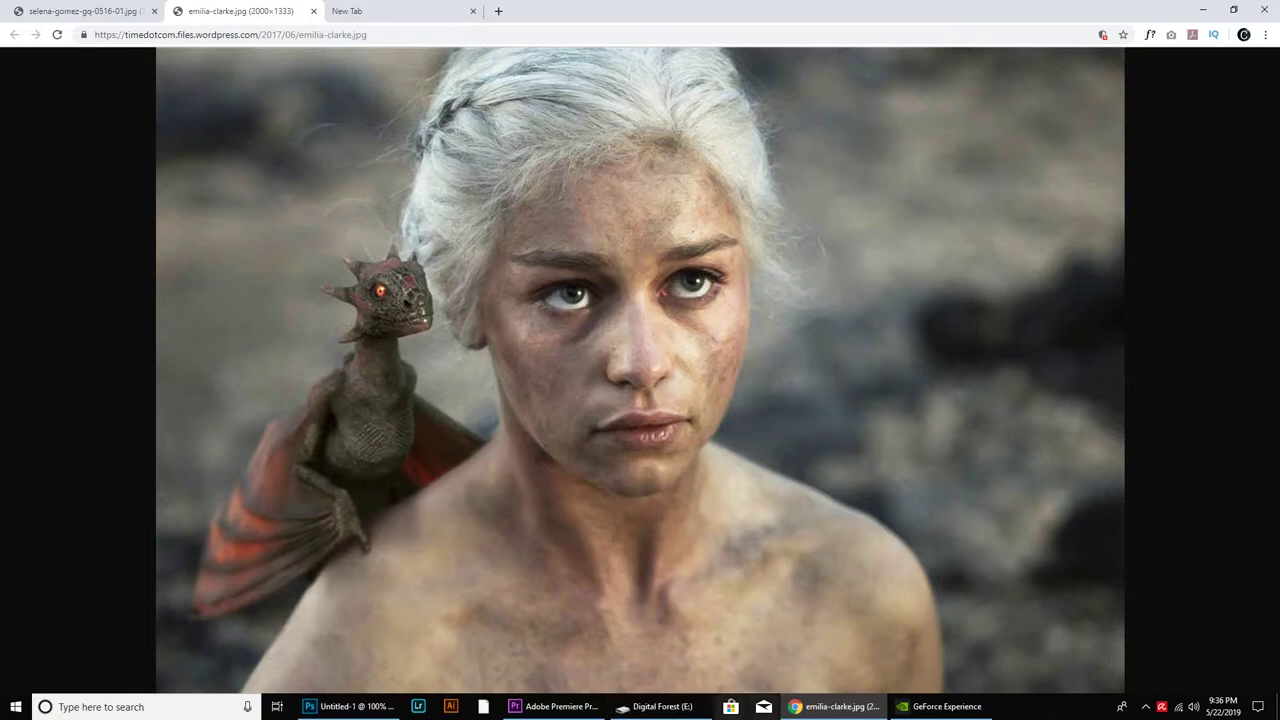
# - Create a new Photoshop document and paste the dragon photo into it as Layer 1
pyautogui.click(350, 706)
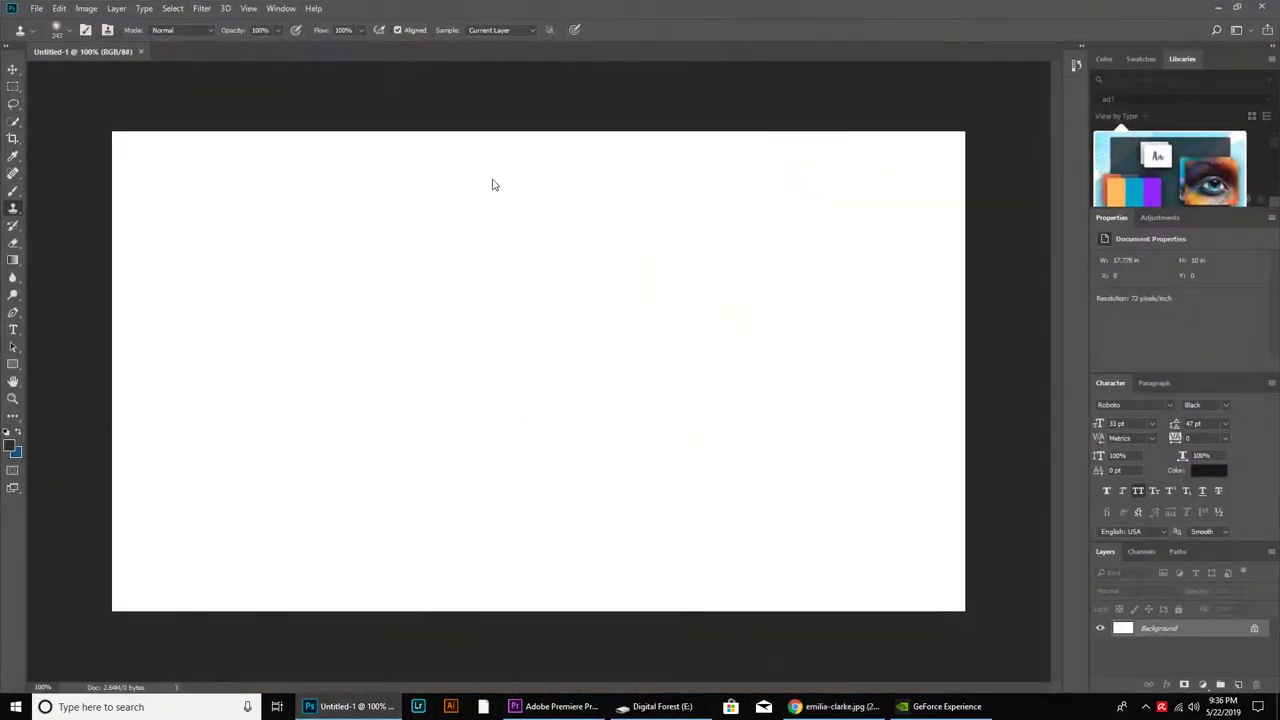
pyautogui.click(36, 8)
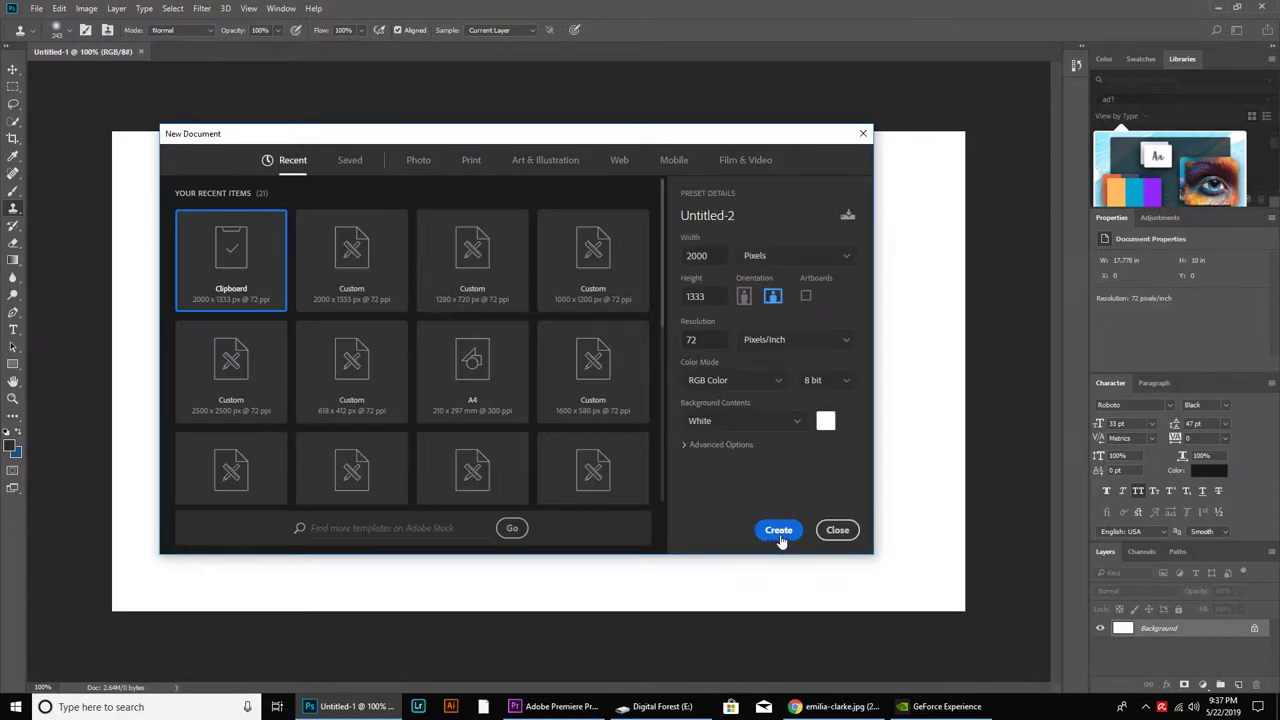
pyautogui.click(777, 532)
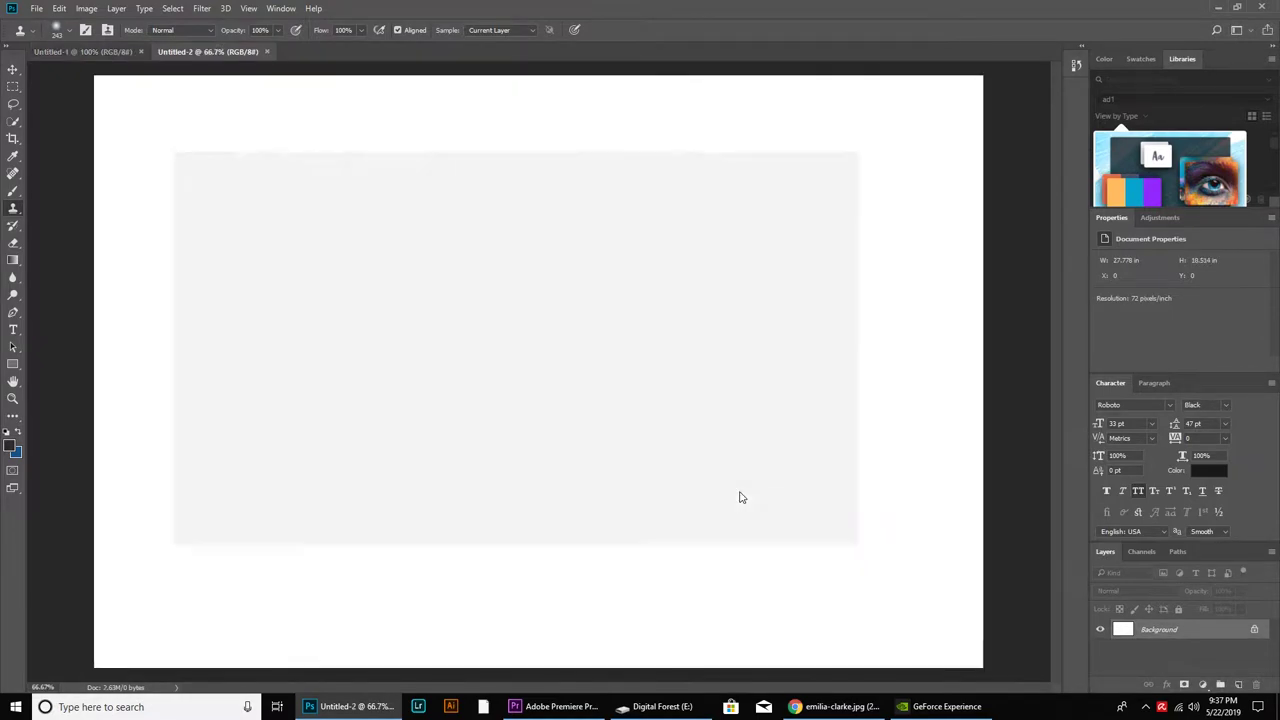
pyautogui.hotkey('ctrl', 'v')
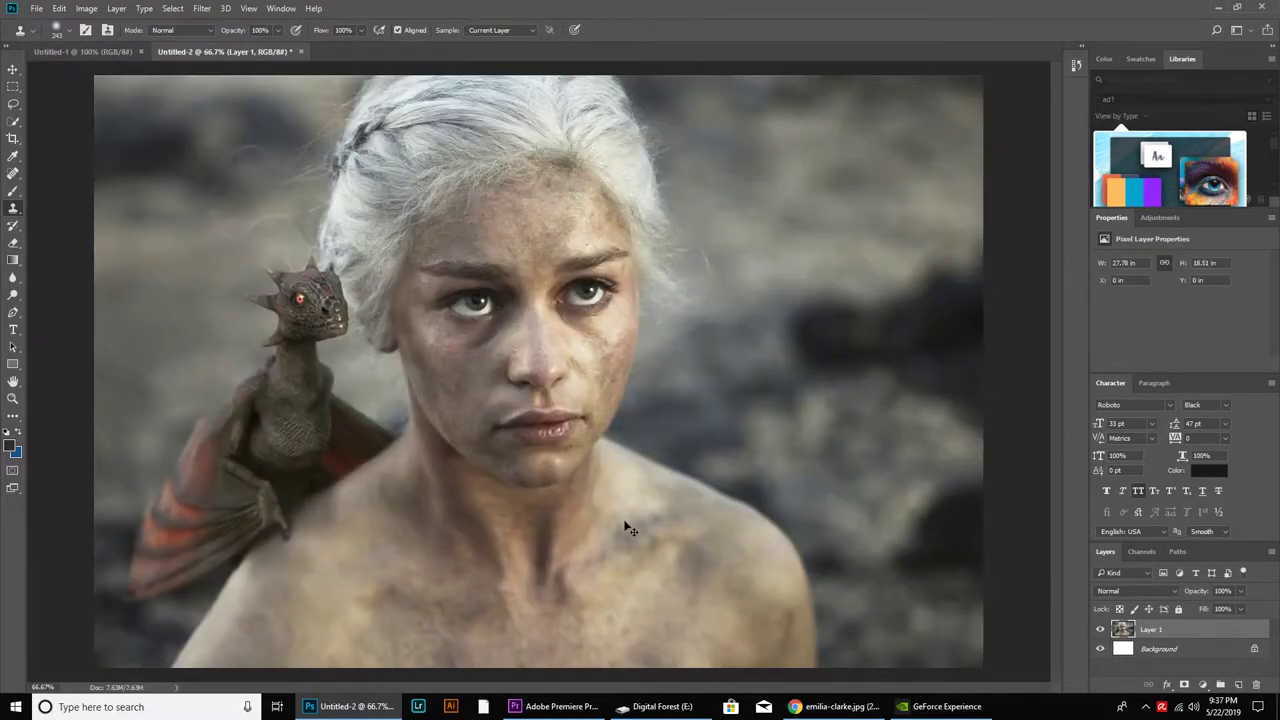
# - Copy the dark-haired woman's portrait image from Chrome
pyautogui.click(835, 706)
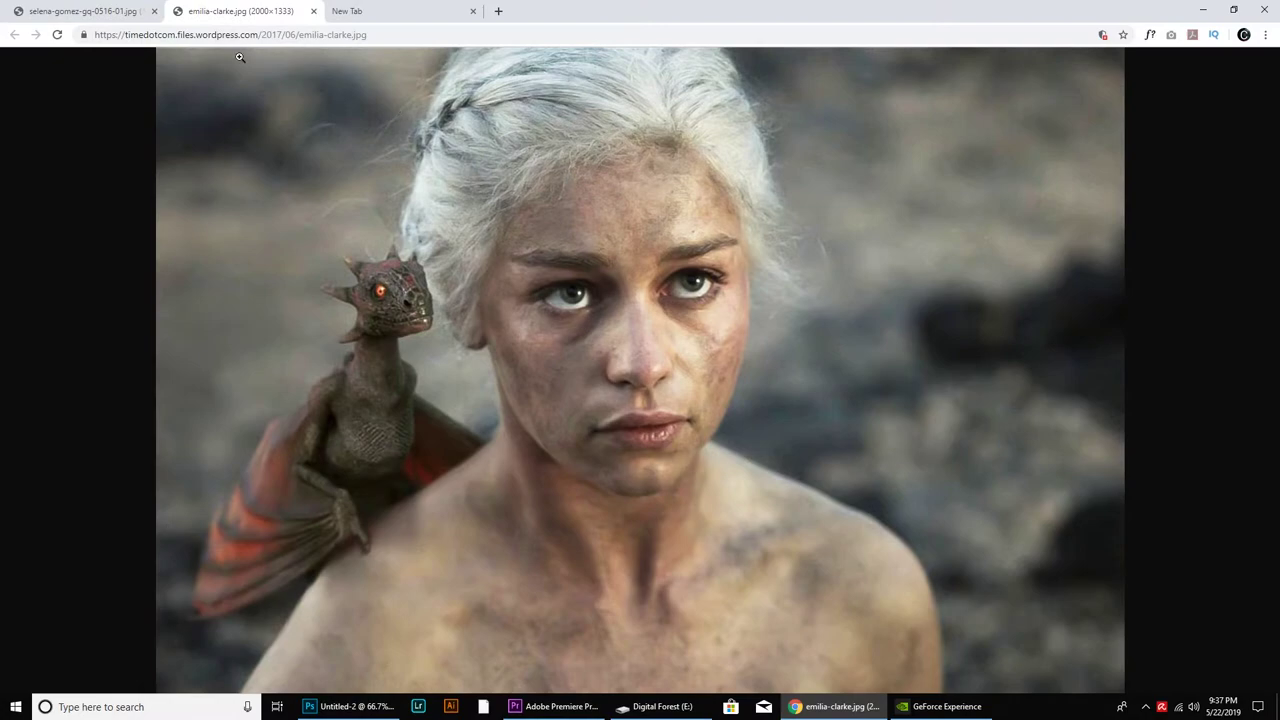
pyautogui.click(115, 14)
pyautogui.rightClick(636, 290)
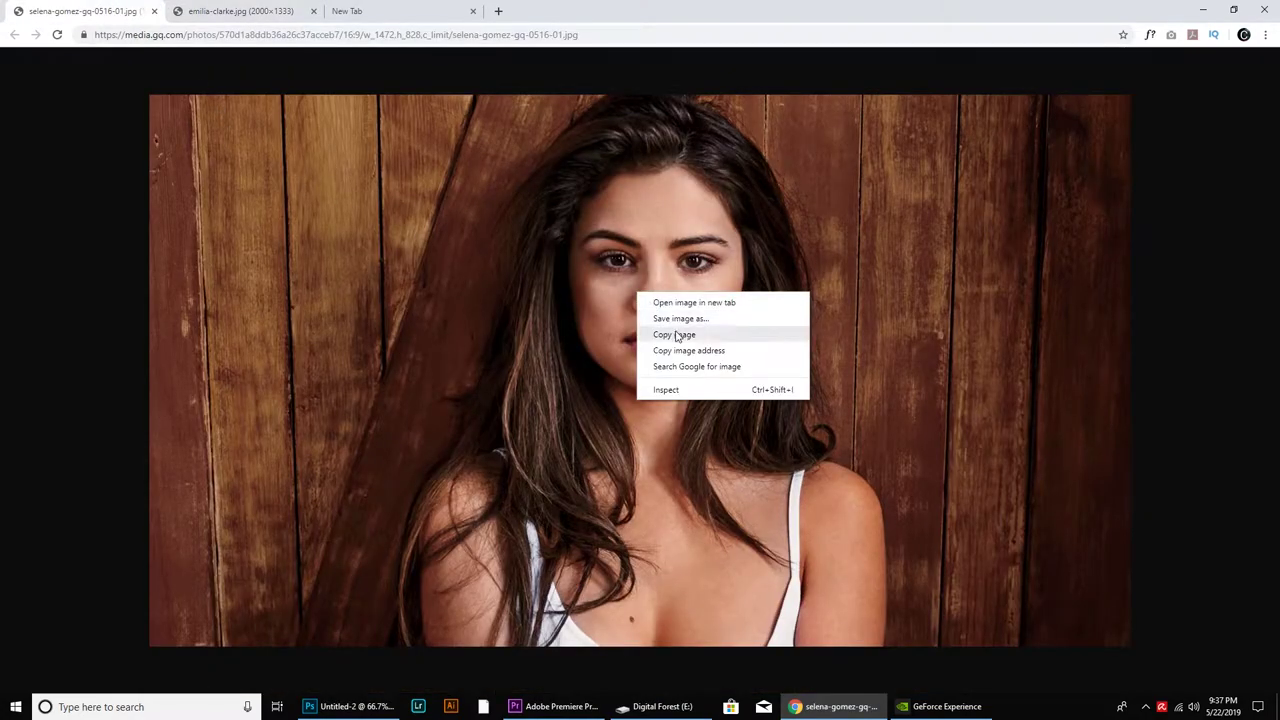
pyautogui.click(678, 334)
pyautogui.click(823, 705)
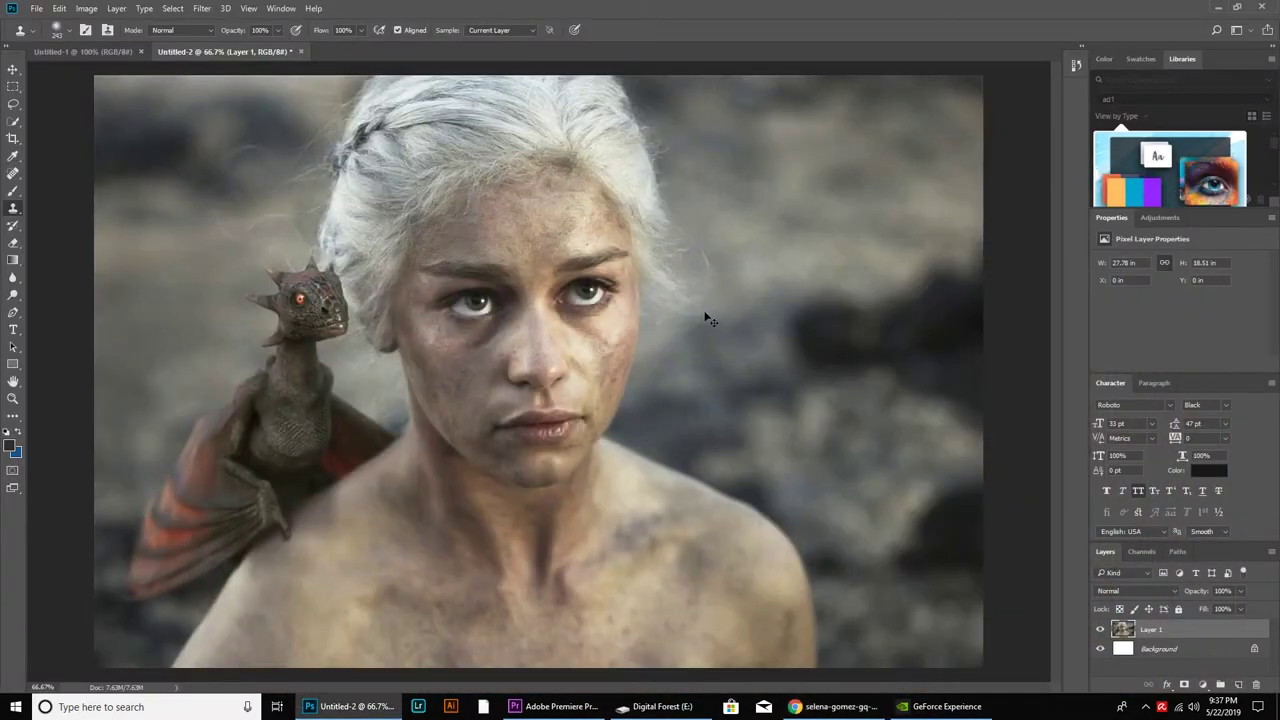
# - Paste the portrait as Layer 2 at 64% opacity and enlarge it to about 182%
pyautogui.hotkey('ctrl', 'v')
pyautogui.hotkey('ctrl', 't')
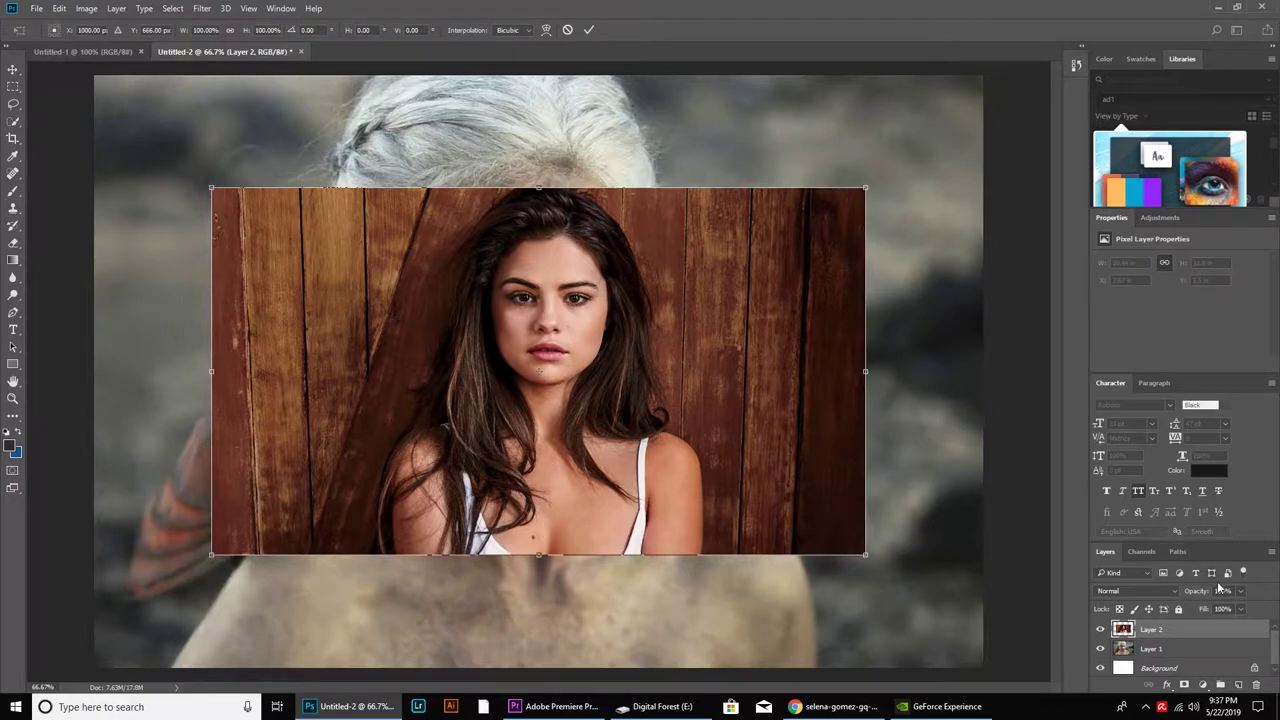
pyautogui.moveTo(1229, 612); pyautogui.dragTo(1219, 612)
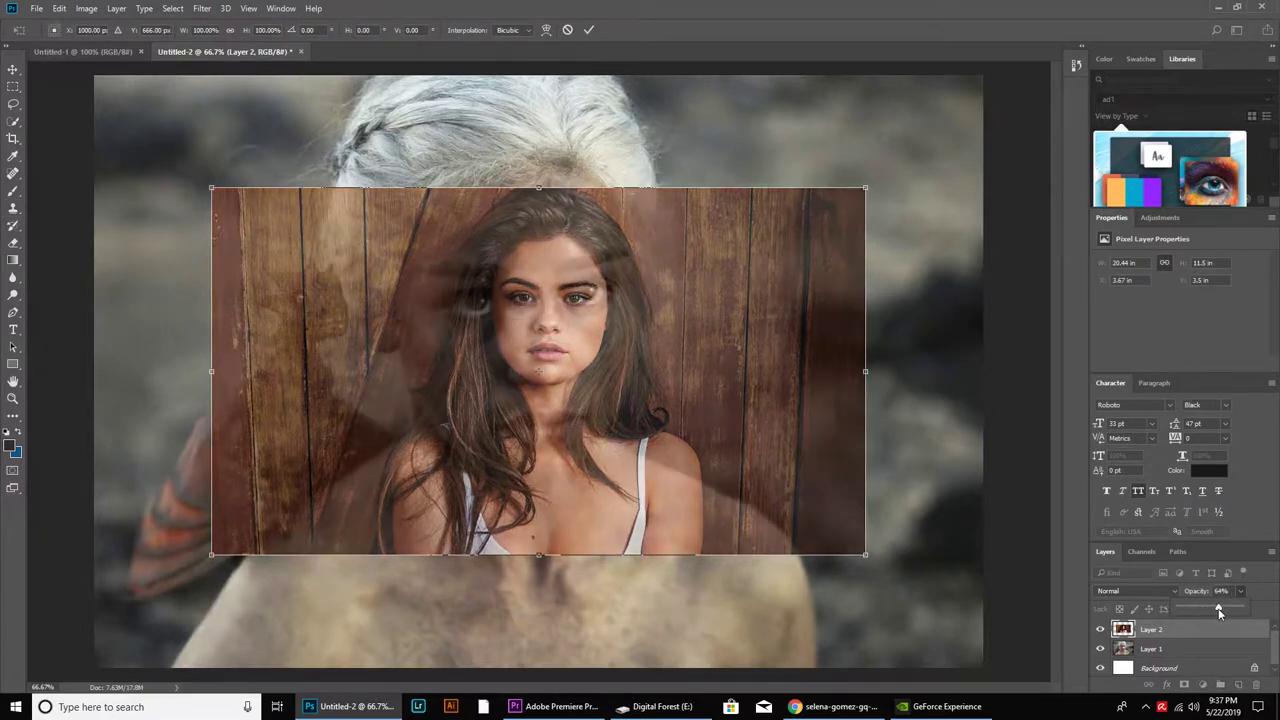
pyautogui.moveTo(727, 363); pyautogui.dragTo(639, 333)
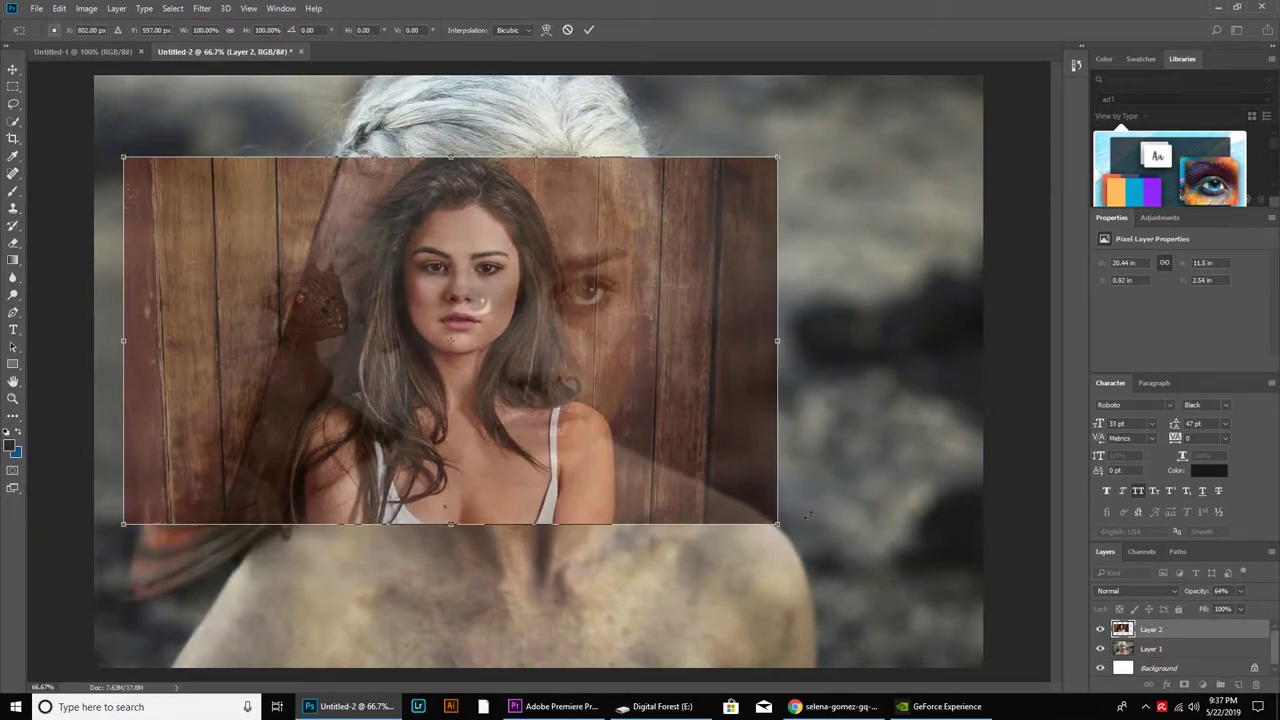
pyautogui.moveTo(779, 524); pyautogui.dragTo(1026, 663)
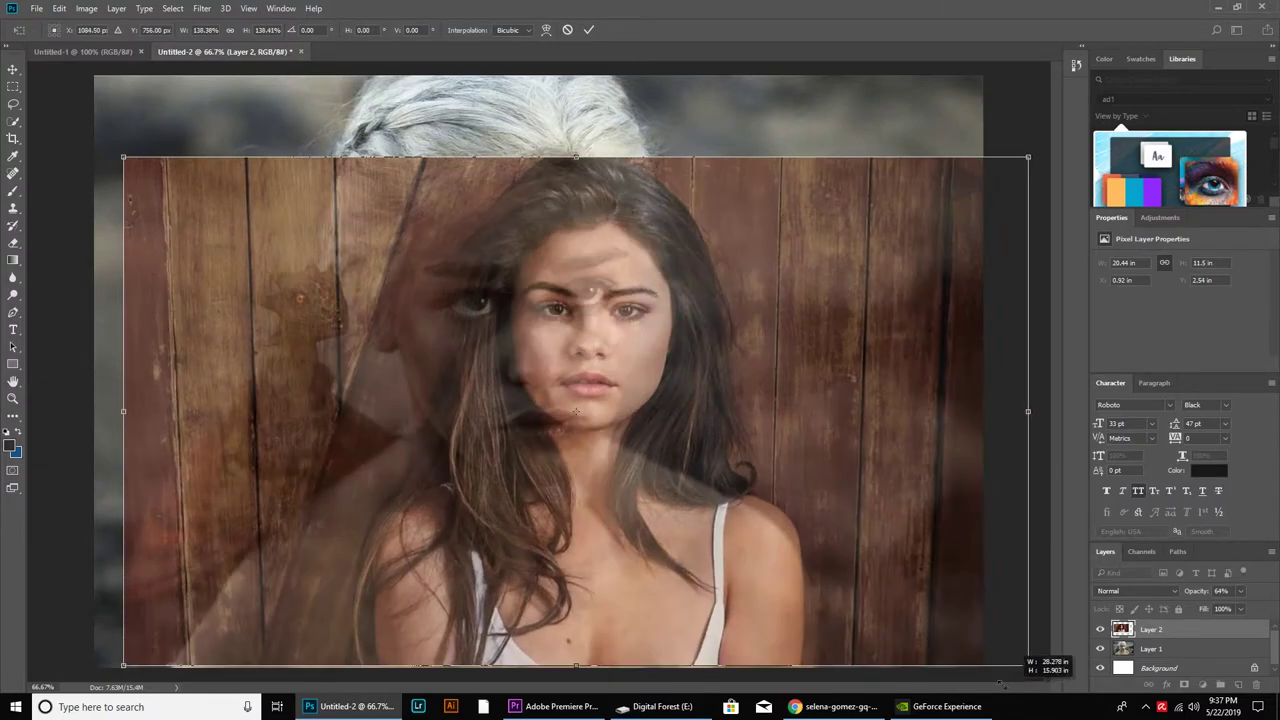
pyautogui.moveTo(124, 158); pyautogui.dragTo(5, 8)
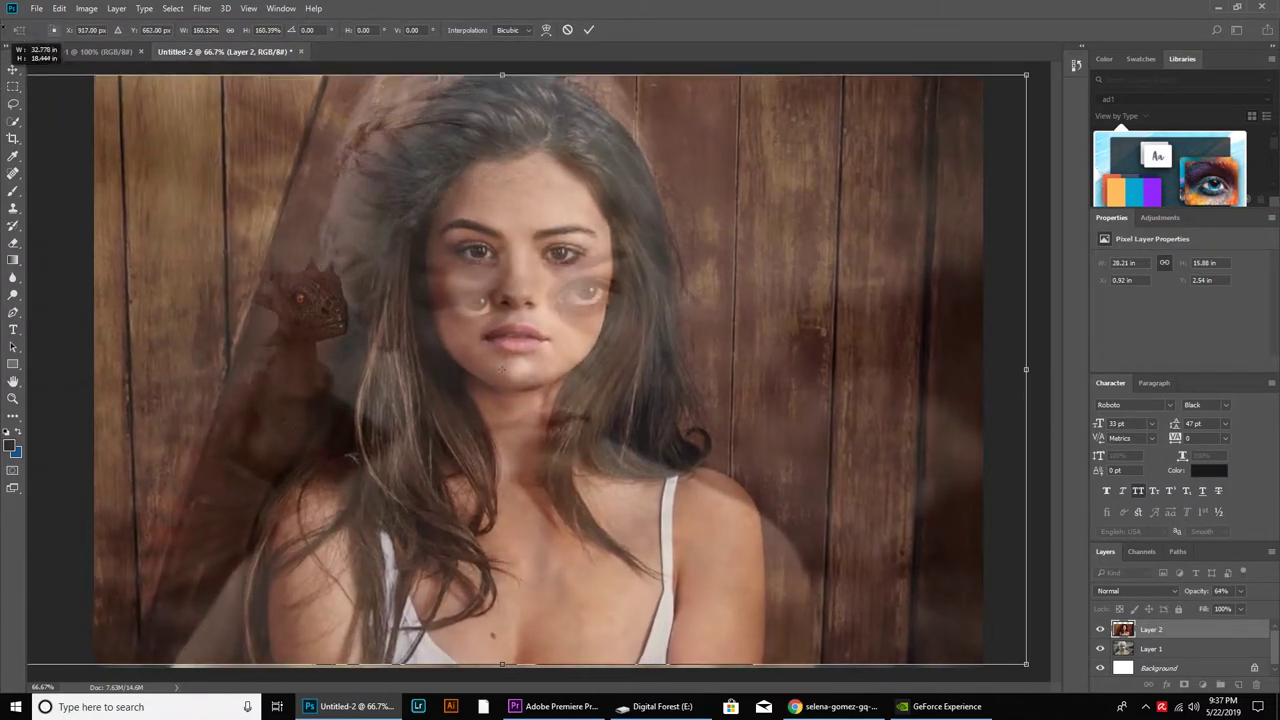
pyautogui.moveTo(482, 188); pyautogui.dragTo(449, 256)
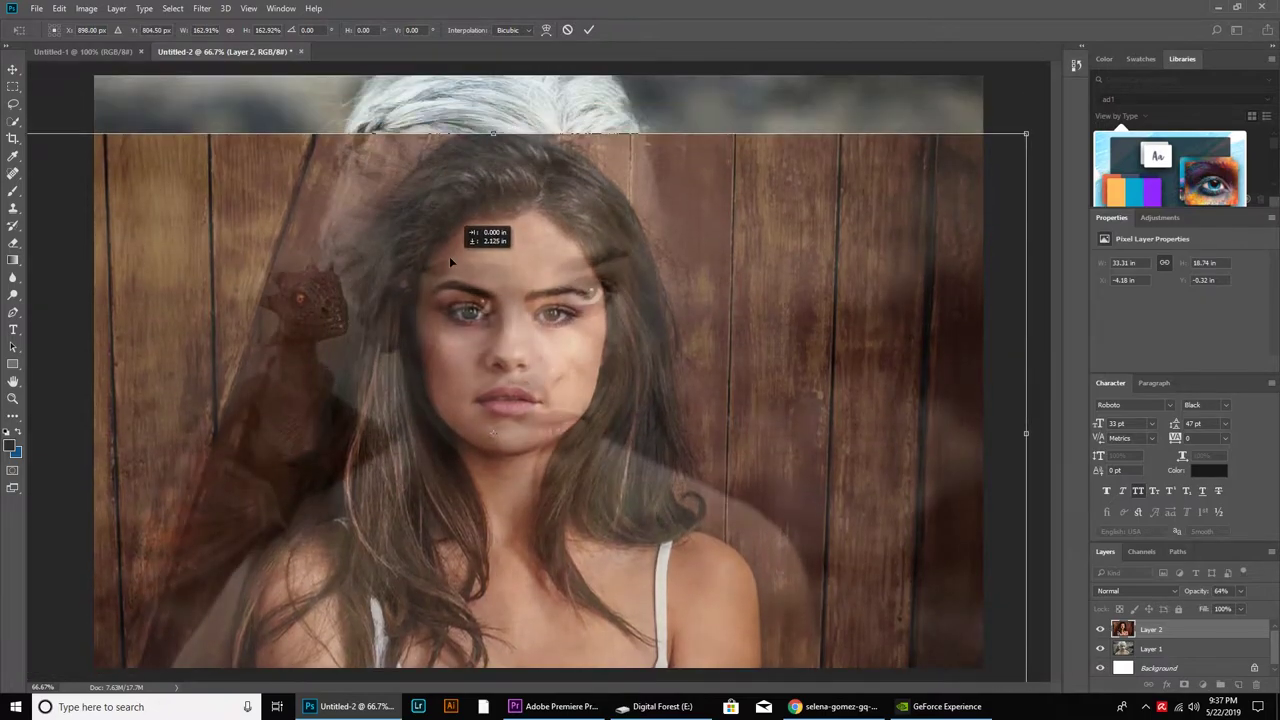
pyautogui.moveTo(1026, 433); pyautogui.dragTo(1192, 433)
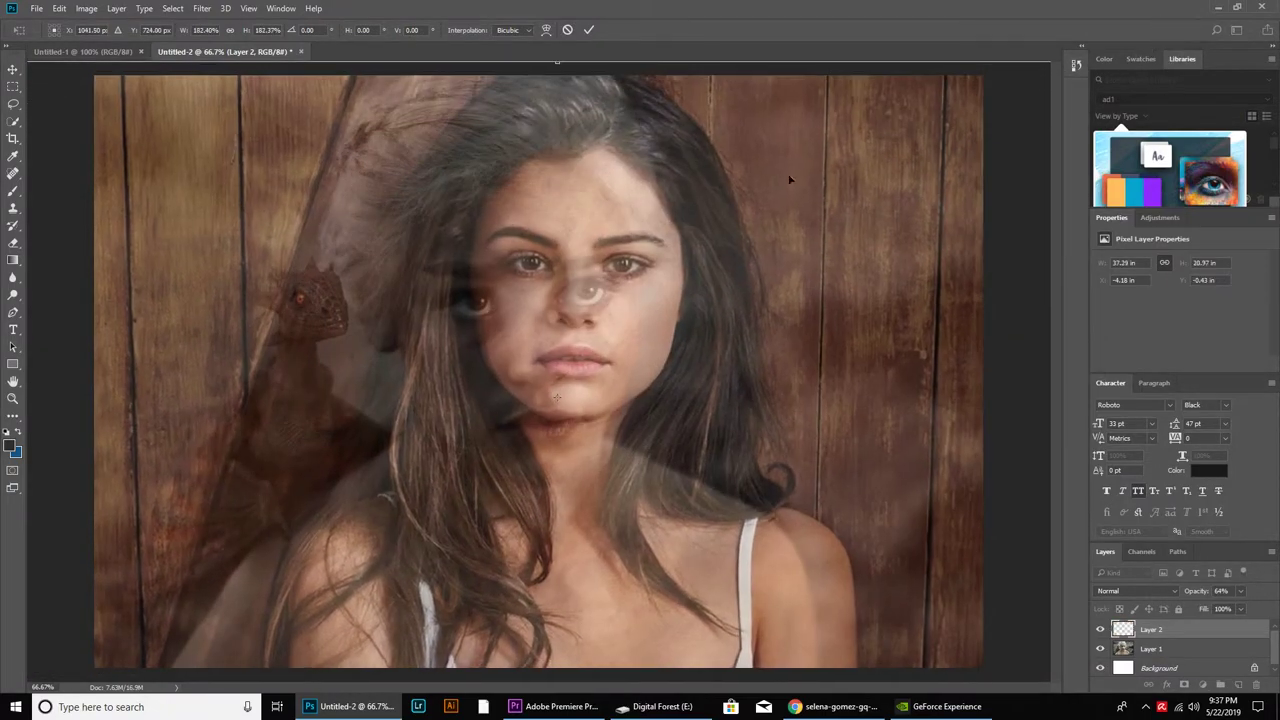
pyautogui.moveTo(789, 177)
pyautogui.mouseDown()
pyautogui.moveTo(602, 291)
pyautogui.moveTo(538, 277)
pyautogui.mouseUp()
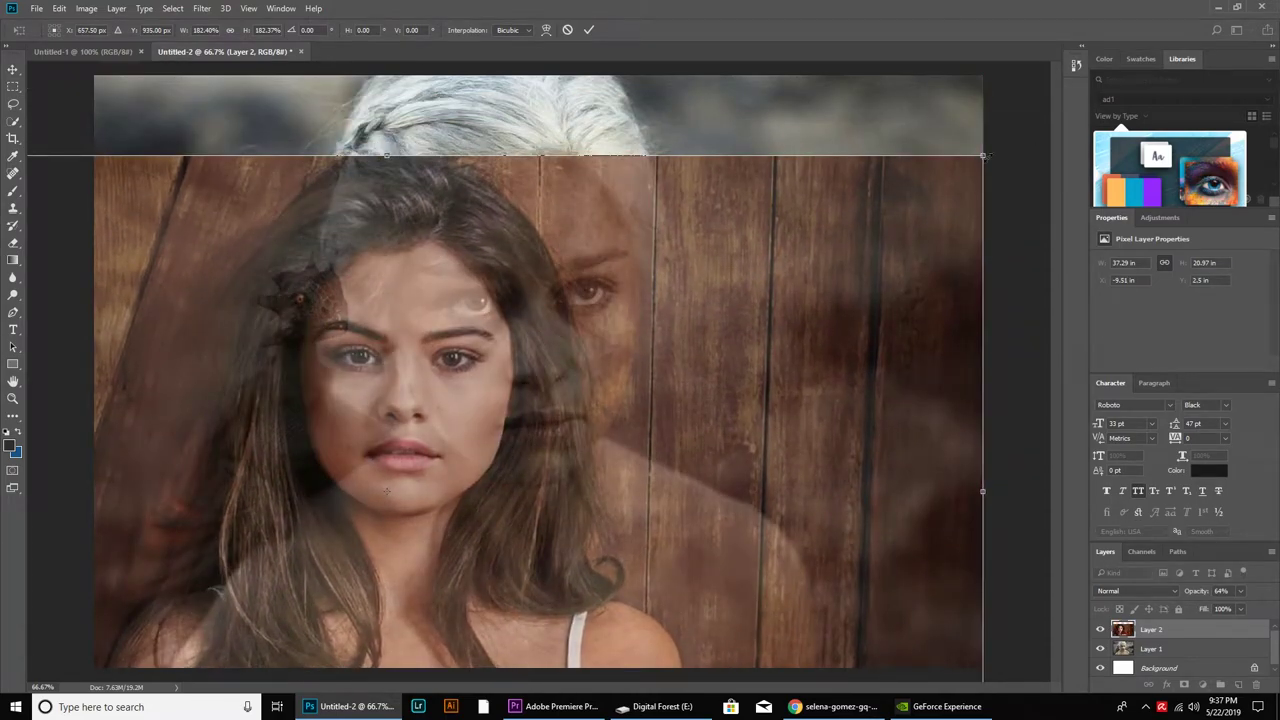
# - Scale the portrait to about 202%, tilt it 2.4° and align her face over the other
pyautogui.moveTo(984, 156); pyautogui.dragTo(1040, 100)
pyautogui.moveTo(712, 287)
pyautogui.mouseDown()
pyautogui.moveTo(754, 299)
pyautogui.moveTo(717, 283)
pyautogui.mouseUp()
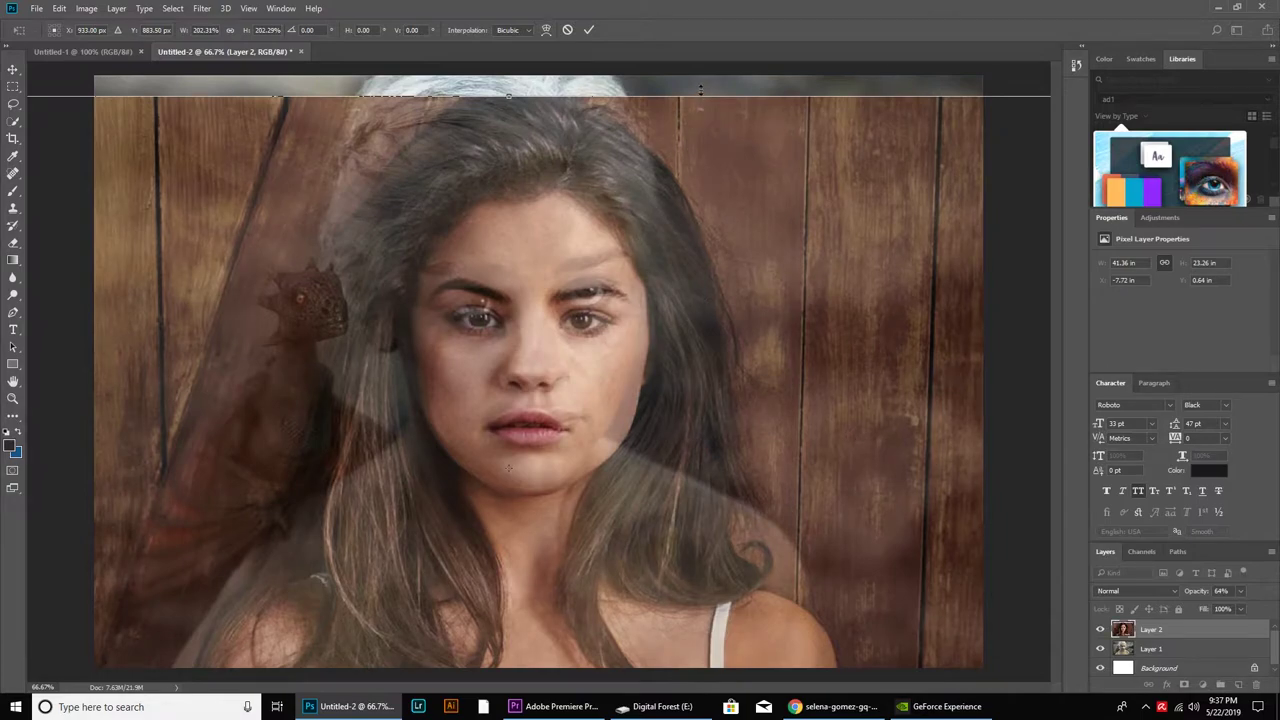
pyautogui.hotkey('ctrl', '-')
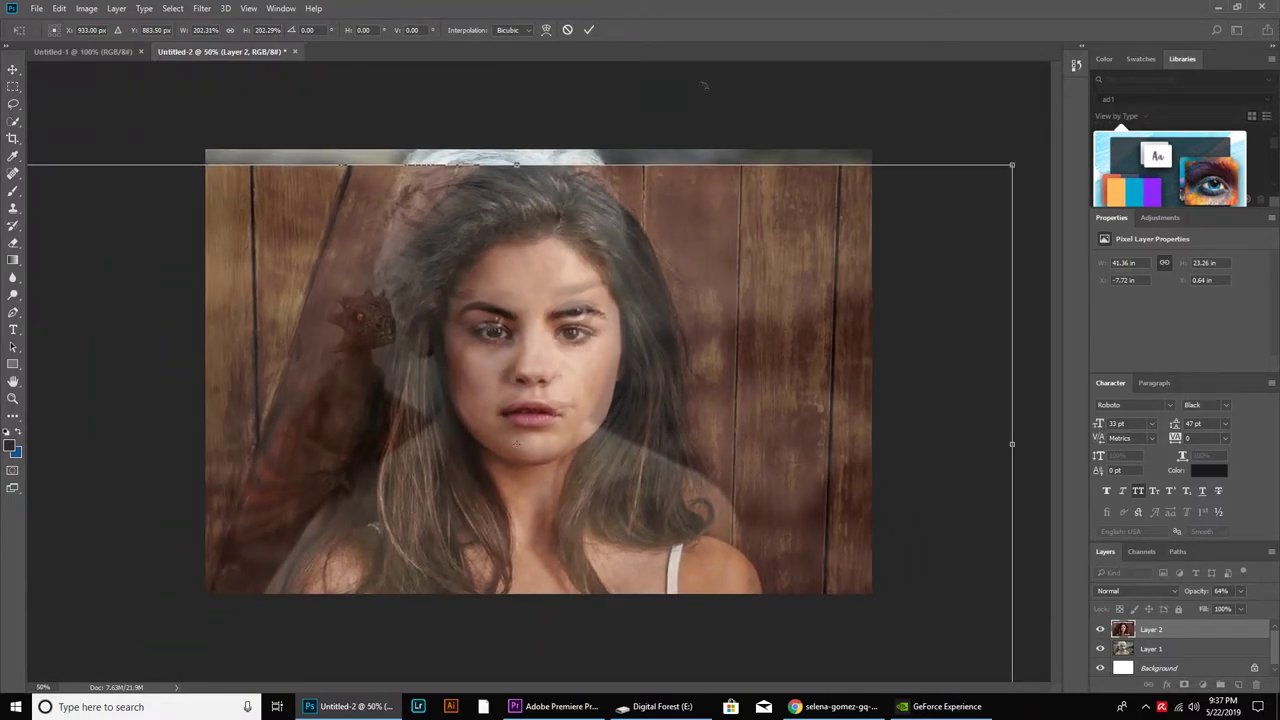
pyautogui.moveTo(707, 89); pyautogui.dragTo(691, 81)
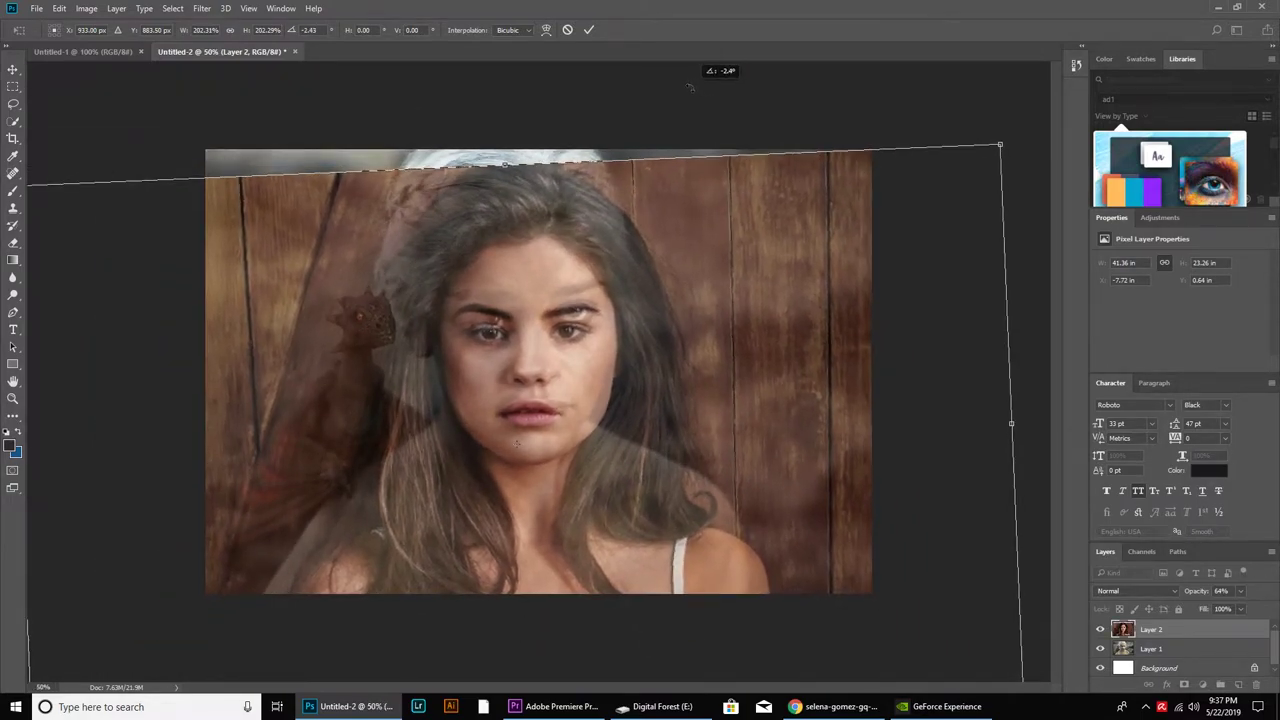
pyautogui.moveTo(634, 308); pyautogui.dragTo(602, 339)
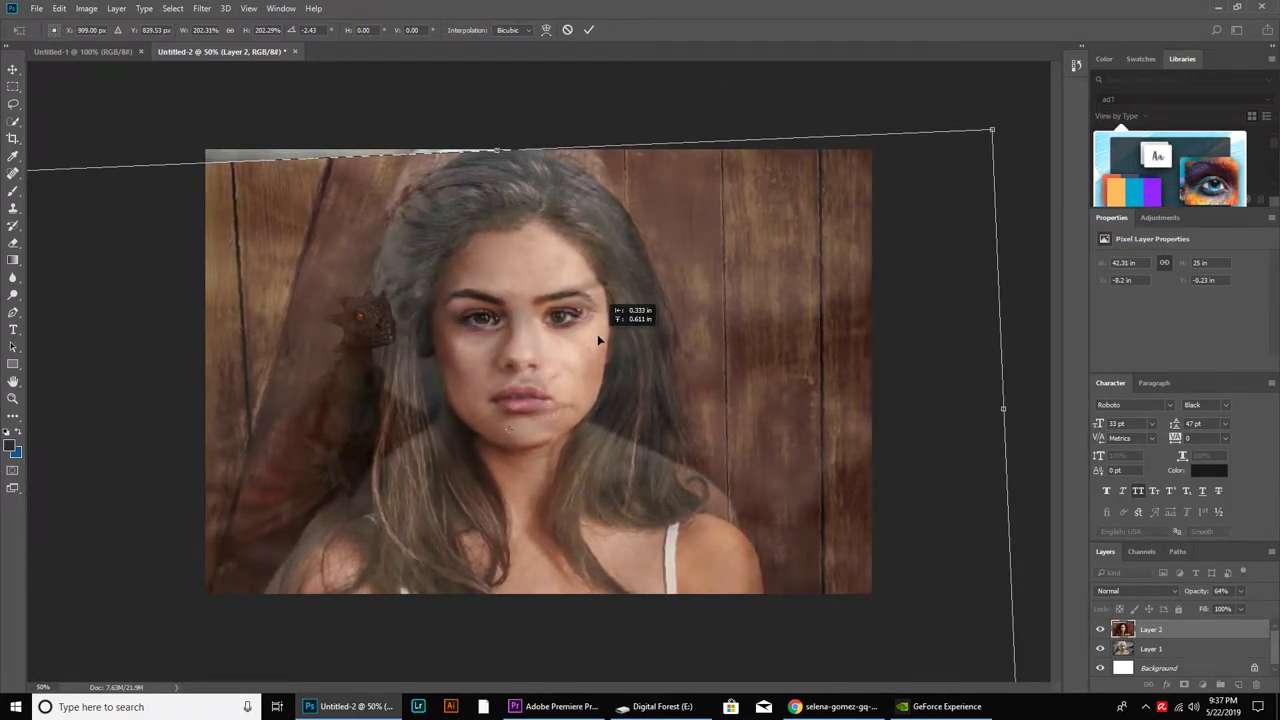
pyautogui.moveTo(602, 339)
pyautogui.mouseDown()
pyautogui.moveTo(577, 341)
pyautogui.moveTo(618, 338)
pyautogui.moveTo(603, 344)
pyautogui.mouseUp()
pyautogui.moveTo(994, 146); pyautogui.dragTo(1004, 140)
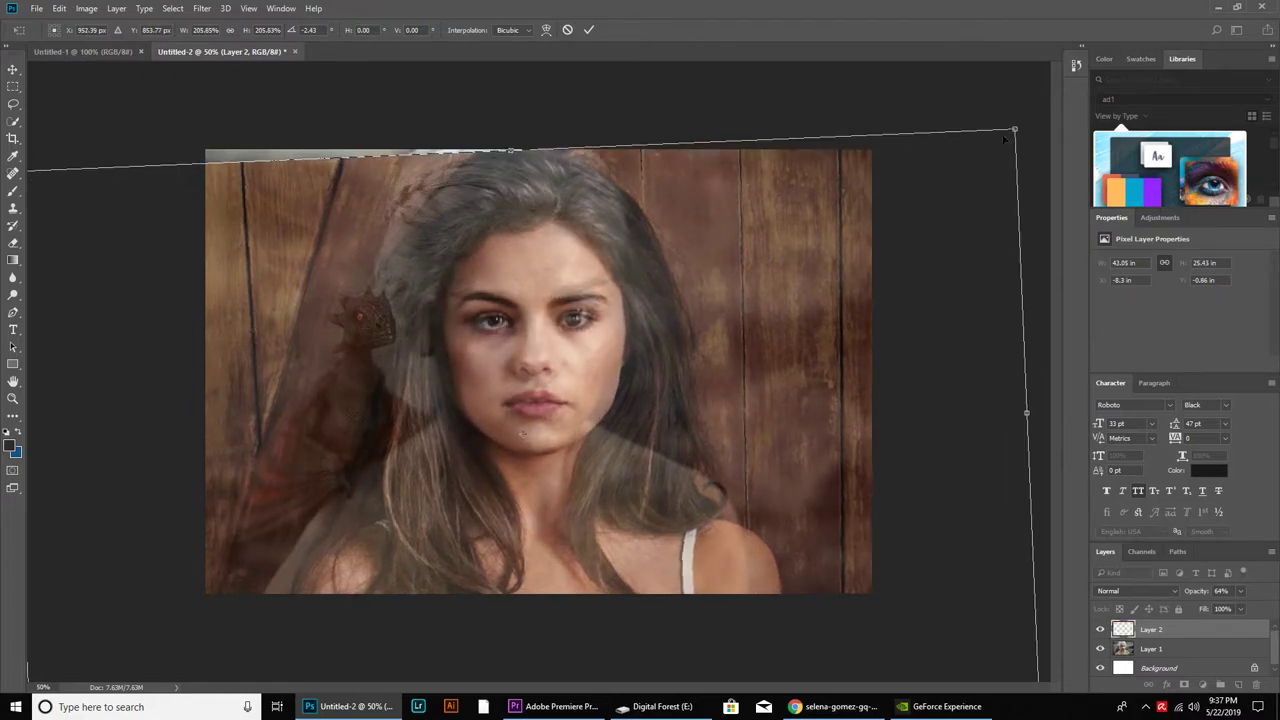
pyautogui.moveTo(585, 320)
pyautogui.mouseDown()
pyautogui.moveTo(580, 293)
pyautogui.moveTo(577, 330)
pyautogui.moveTo(563, 327)
pyautogui.mouseUp()
# - Apply the transform and cut a rectangle around the overlaid face onto its own layer
pyautogui.press('Return')
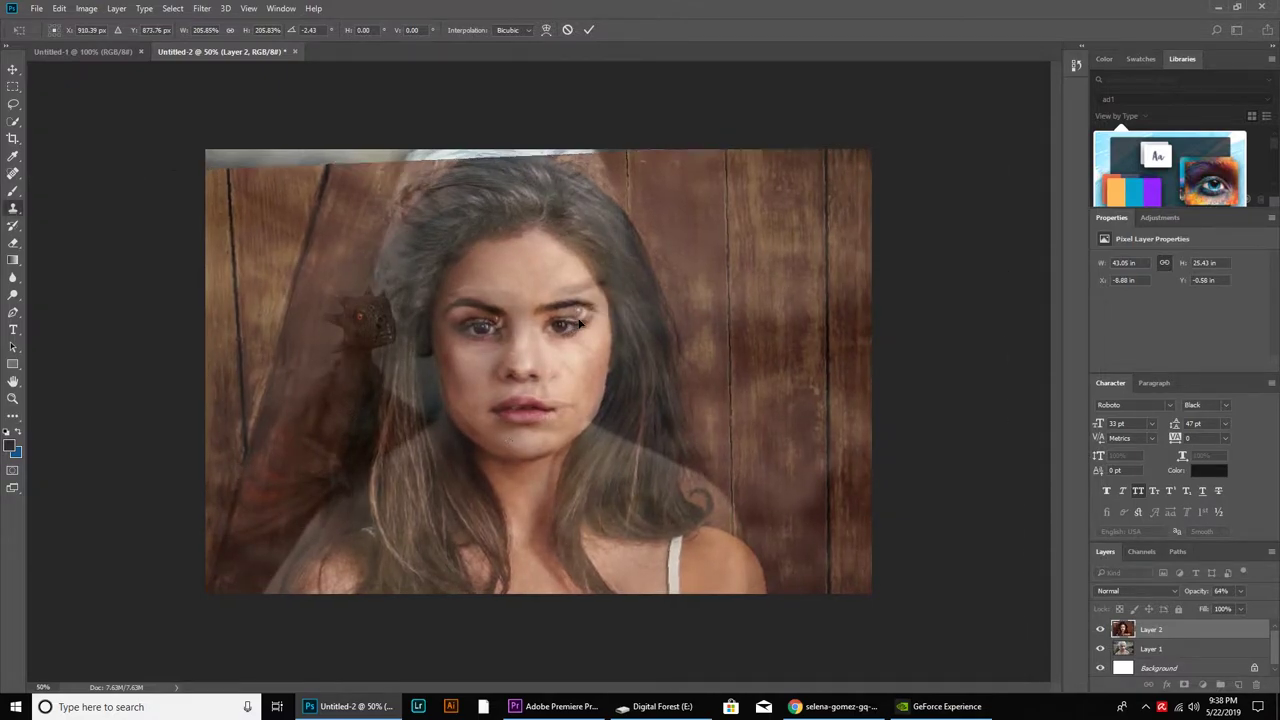
pyautogui.press('s')
pyautogui.click(13, 90)
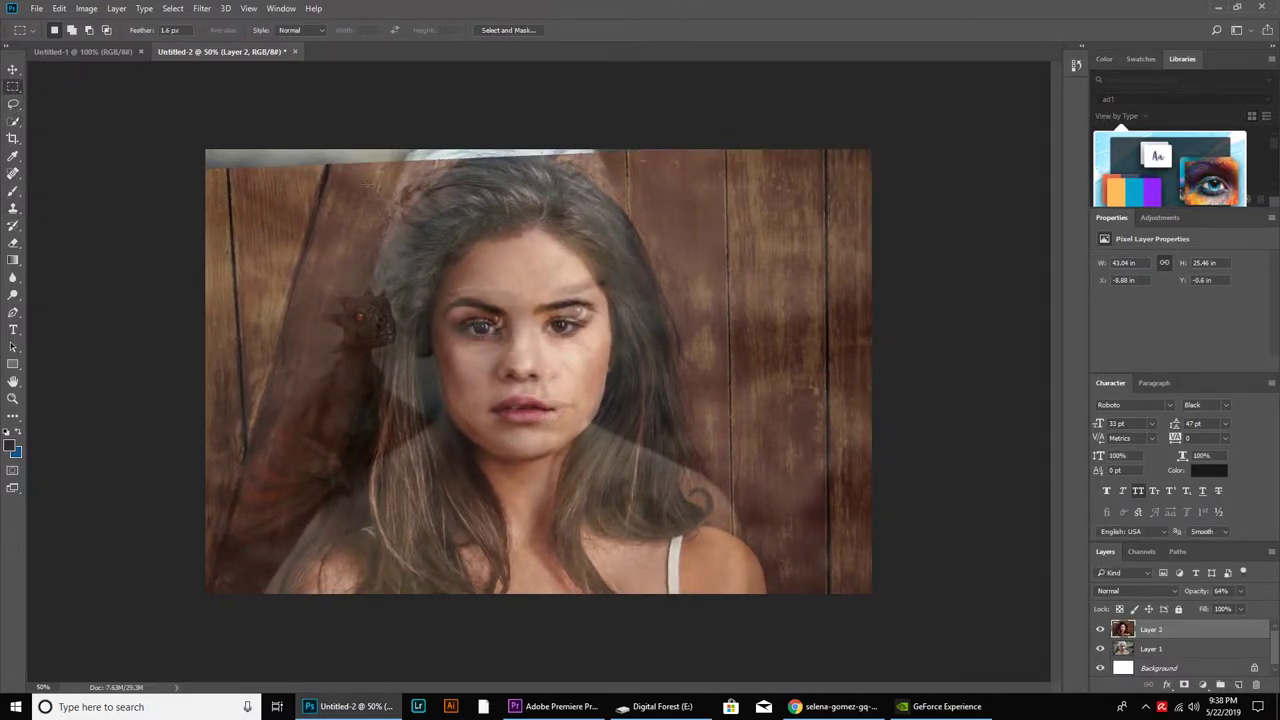
pyautogui.moveTo(367, 185); pyautogui.dragTo(631, 461)
pyautogui.click(116, 8)
pyautogui.click(300, 130)
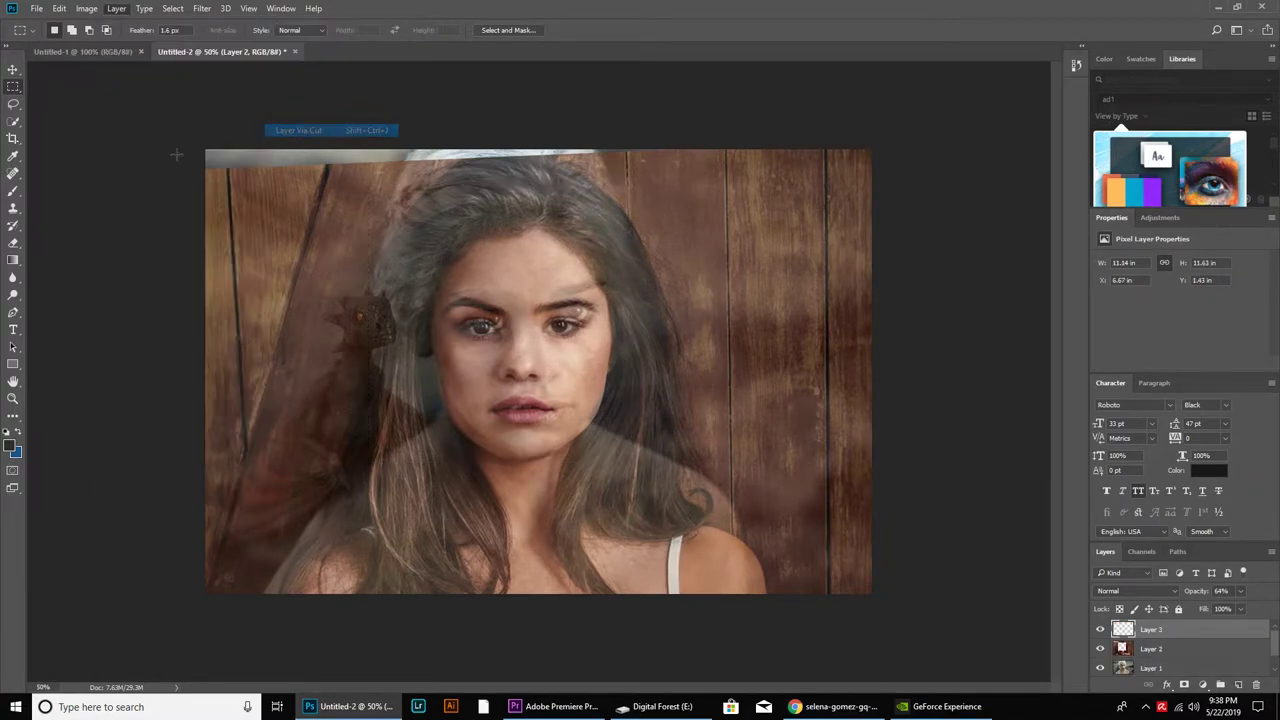
# - Select the face layer, Layer 3, and raise its opacity to 100%
pyautogui.click(13, 69)
pyautogui.rightClick(274, 224)
pyautogui.click(310, 237)
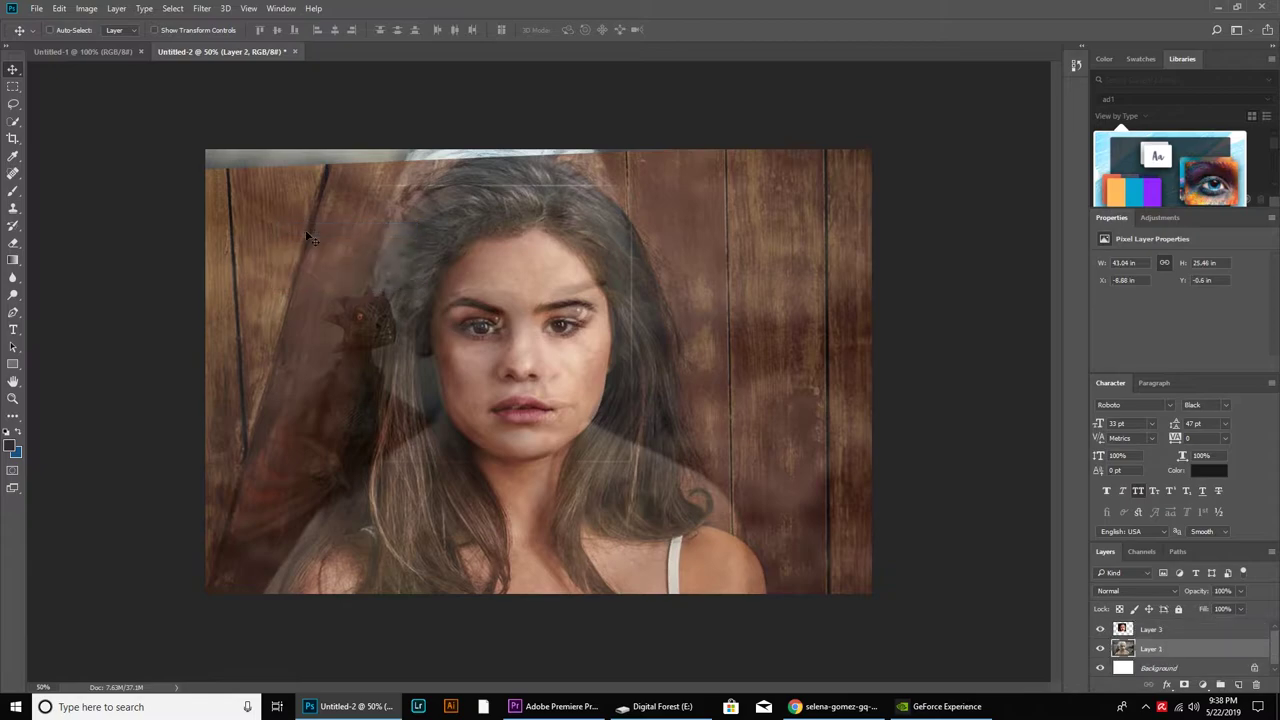
pyautogui.rightClick(537, 300)
pyautogui.click(550, 306)
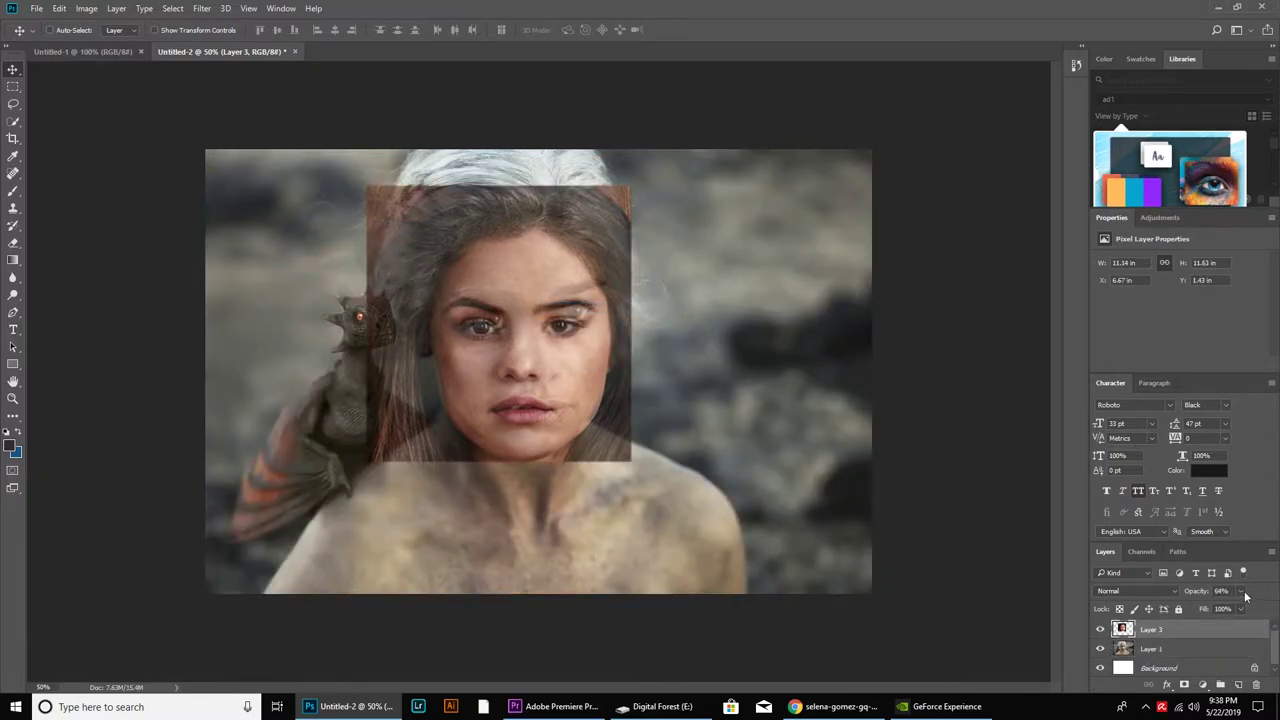
pyautogui.click(1241, 591)
pyautogui.moveTo(1240, 608); pyautogui.dragTo(1262, 608)
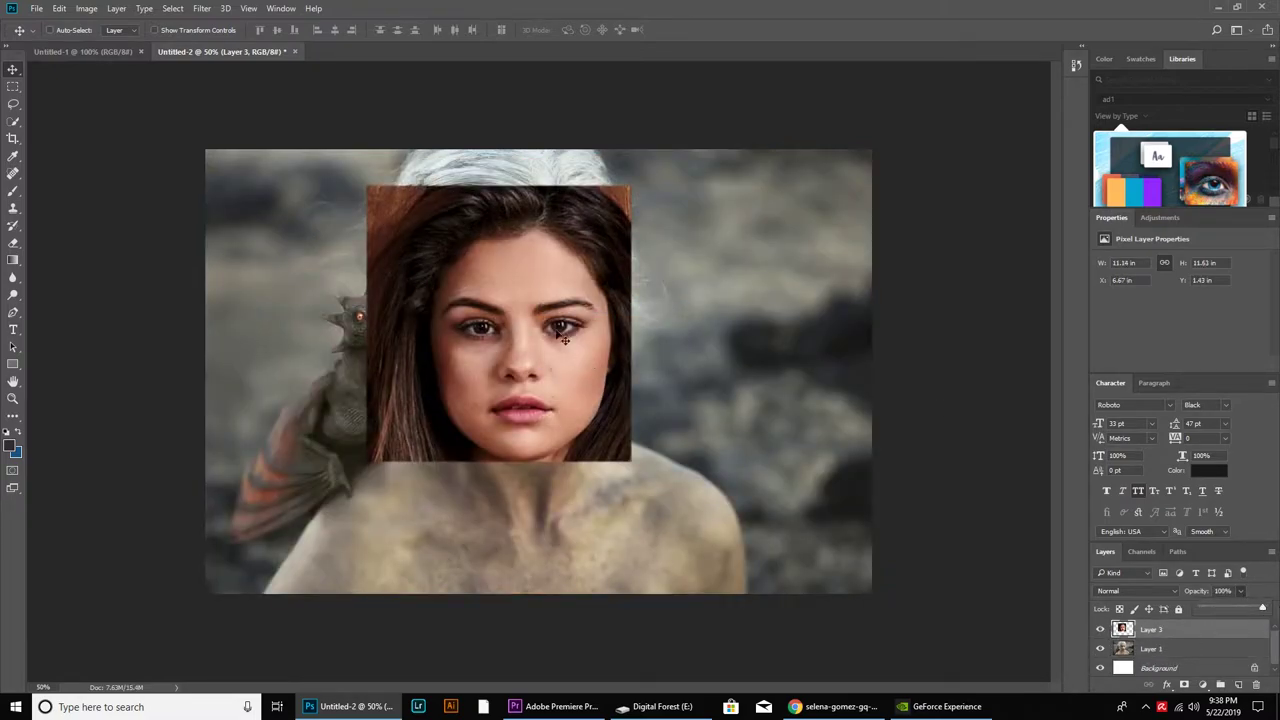
pyautogui.rightClick(1156, 629)
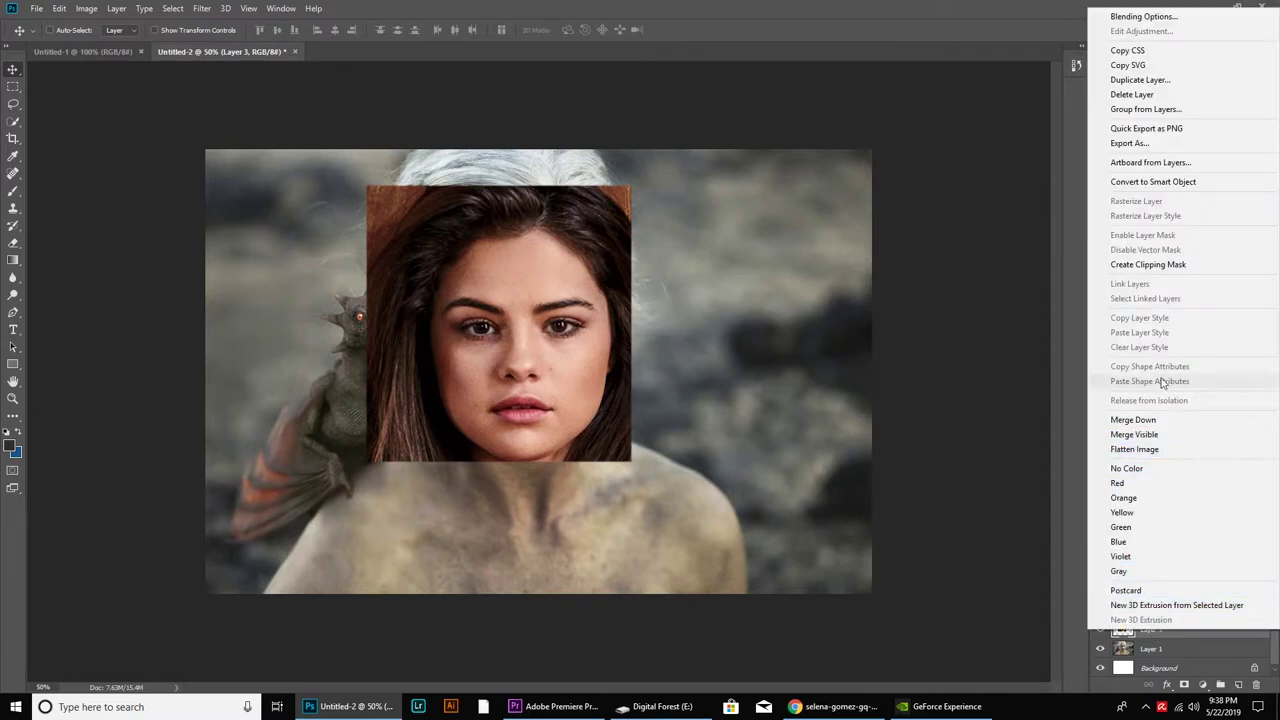
# - Convert Layer 3 to a smart object at 53% opacity, then enlarge, rotate ~3° and narrow the face into place
pyautogui.click(1153, 181)
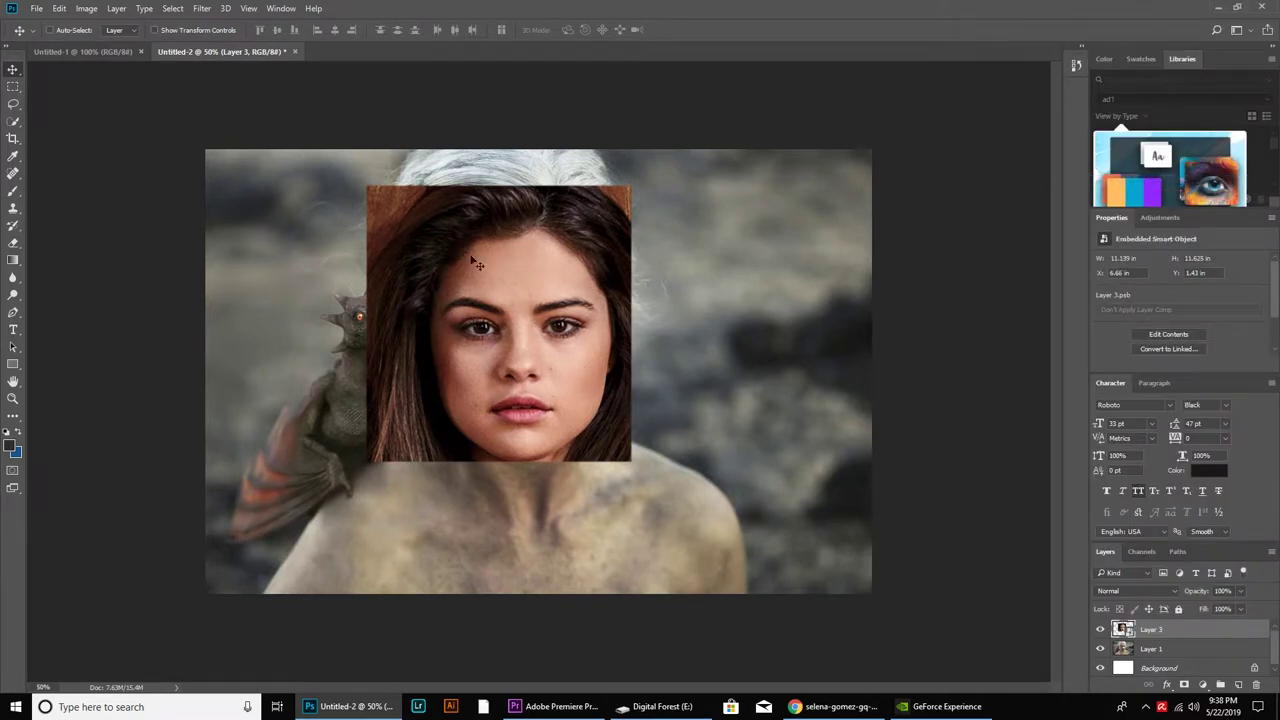
pyautogui.hotkey('ctrl', 't')
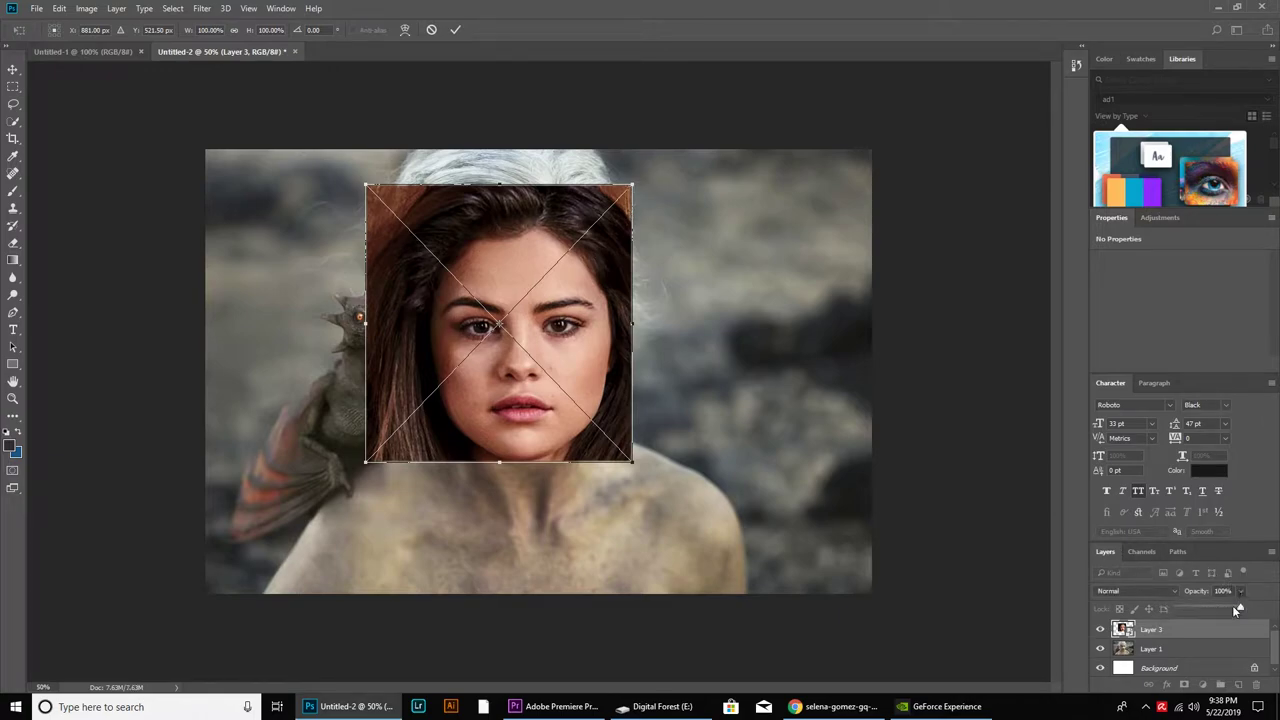
pyautogui.moveTo(1237, 608); pyautogui.dragTo(1212, 607)
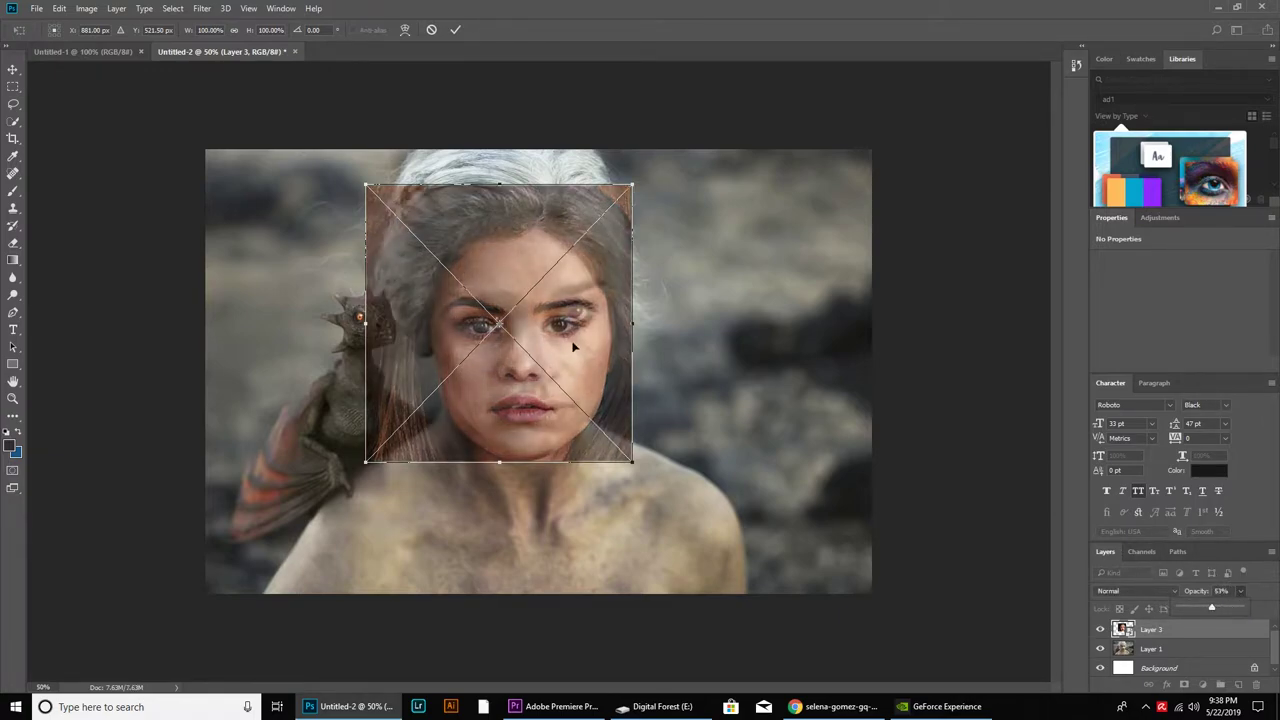
pyautogui.moveTo(573, 346); pyautogui.dragTo(574, 331)
pyautogui.moveTo(635, 176); pyautogui.dragTo(654, 160)
pyautogui.moveTo(586, 308)
pyautogui.mouseDown()
pyautogui.moveTo(585, 325)
pyautogui.moveTo(585, 310)
pyautogui.mouseUp()
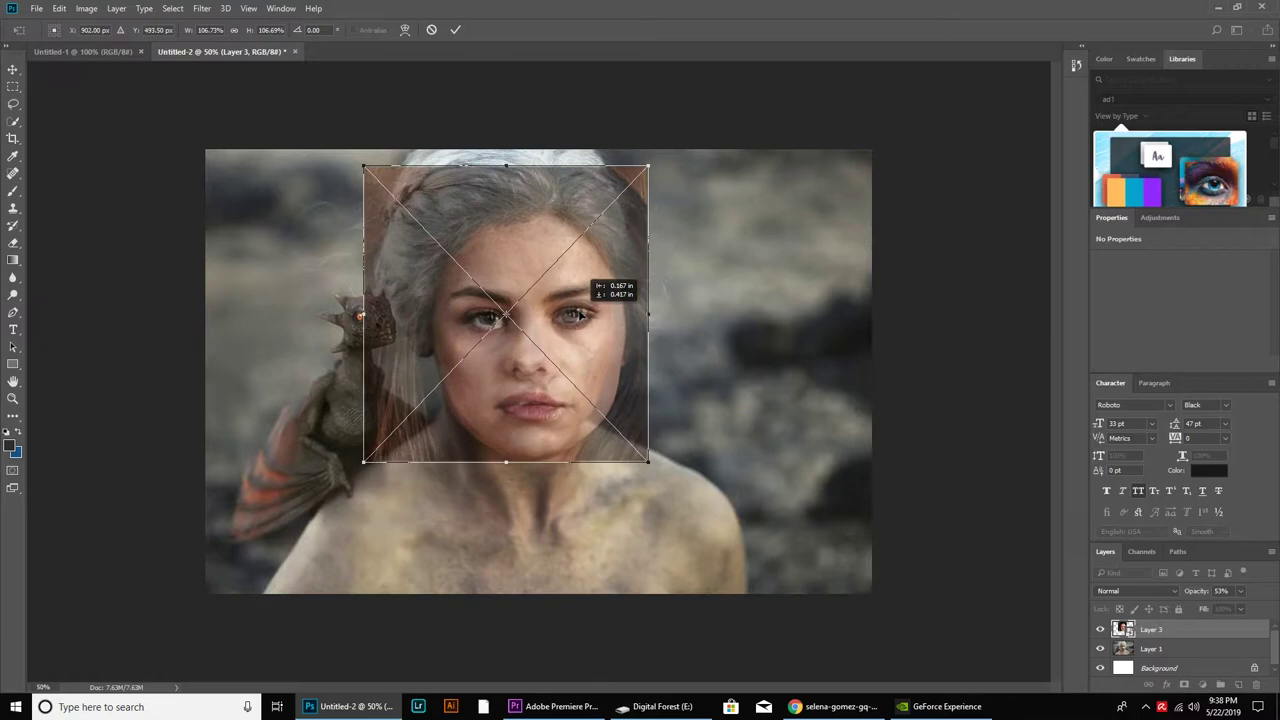
pyautogui.moveTo(662, 510); pyautogui.dragTo(675, 503)
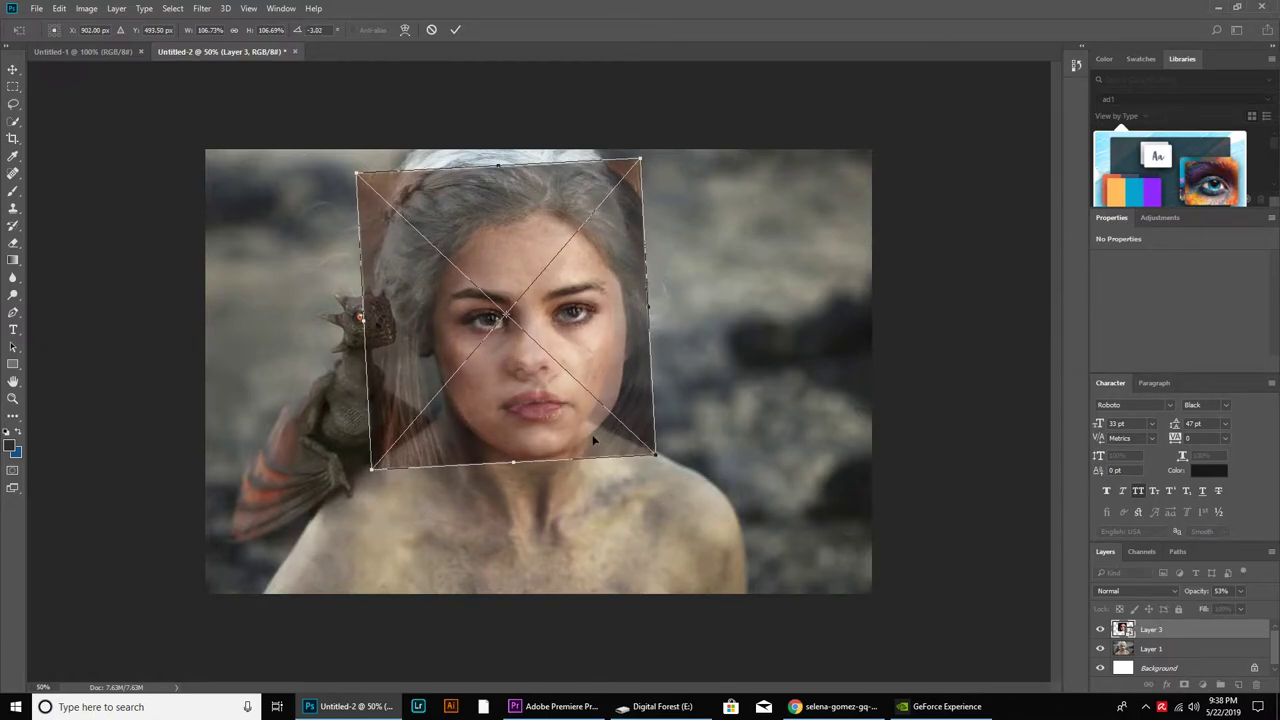
pyautogui.moveTo(598, 441)
pyautogui.mouseDown()
pyautogui.moveTo(578, 438)
pyautogui.moveTo(593, 432)
pyautogui.mouseUp()
pyautogui.moveTo(652, 313); pyautogui.dragTo(574, 327)
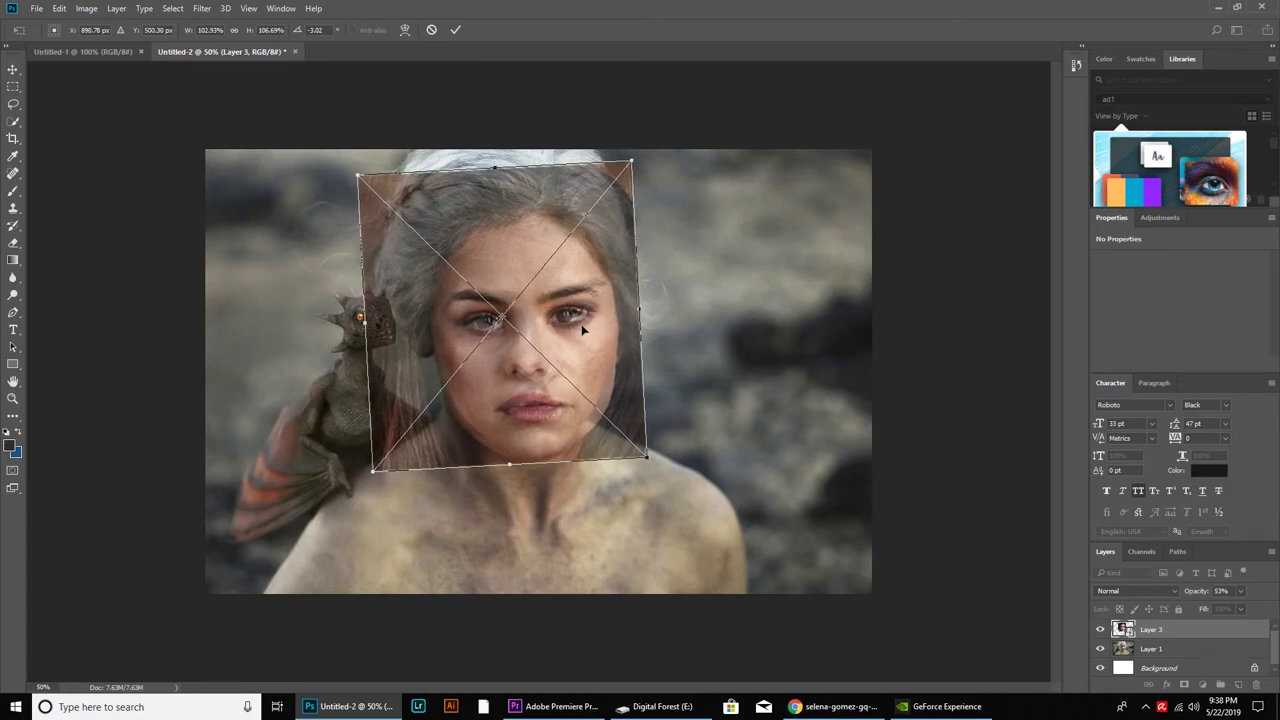
pyautogui.press('Return')
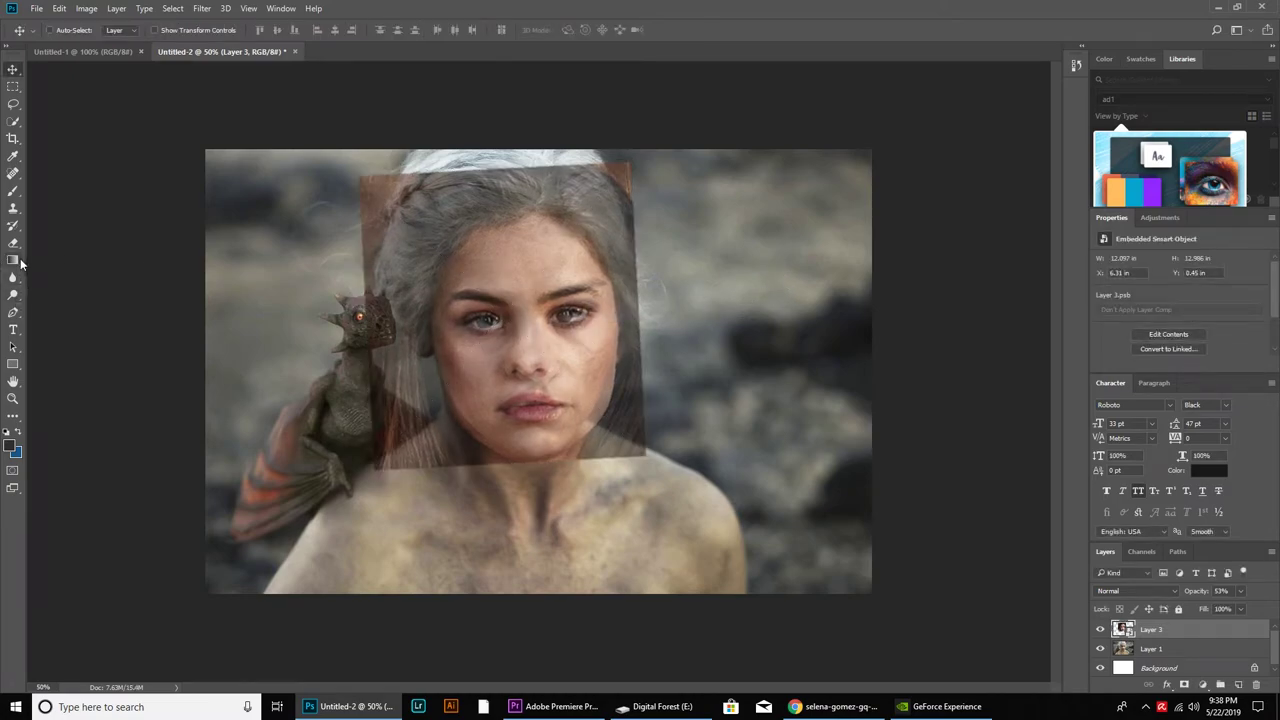
# - Rasterize Layer 3 and erase its dark hair and square edges with a soft eraser
pyautogui.click(14, 243)
pyautogui.click(507, 262)
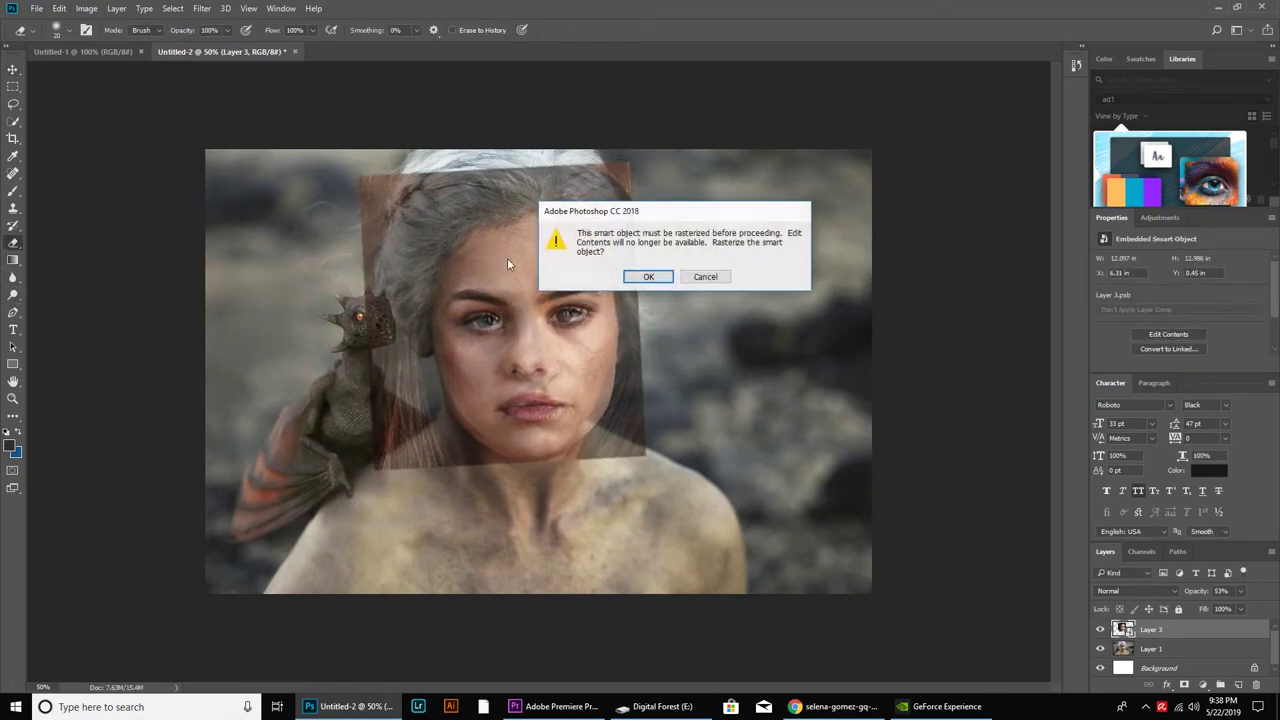
pyautogui.click(645, 277)
pyautogui.rightClick(396, 241)
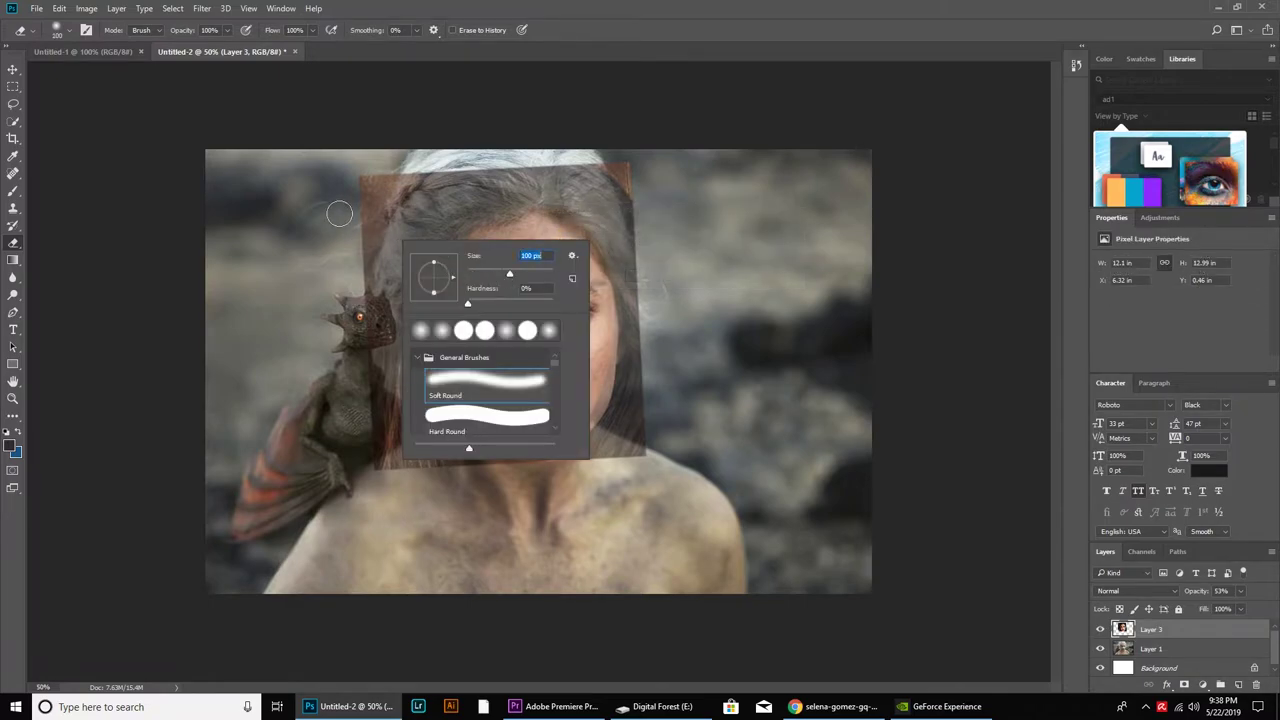
pyautogui.click(369, 191)
pyautogui.moveTo(369, 191)
pyautogui.mouseDown()
pyautogui.moveTo(360, 250)
pyautogui.moveTo(400, 200)
pyautogui.moveTo(428, 211)
pyautogui.moveTo(408, 188)
pyautogui.mouseUp()
pyautogui.moveTo(375, 277)
pyautogui.mouseDown()
pyautogui.moveTo(365, 345)
pyautogui.moveTo(386, 437)
pyautogui.moveTo(437, 489)
pyautogui.moveTo(450, 463)
pyautogui.moveTo(413, 368)
pyautogui.moveTo(410, 292)
pyautogui.moveTo(445, 213)
pyautogui.moveTo(395, 290)
pyautogui.moveTo(455, 210)
pyautogui.moveTo(591, 178)
pyautogui.moveTo(620, 235)
pyautogui.moveTo(634, 156)
pyautogui.mouseUp()
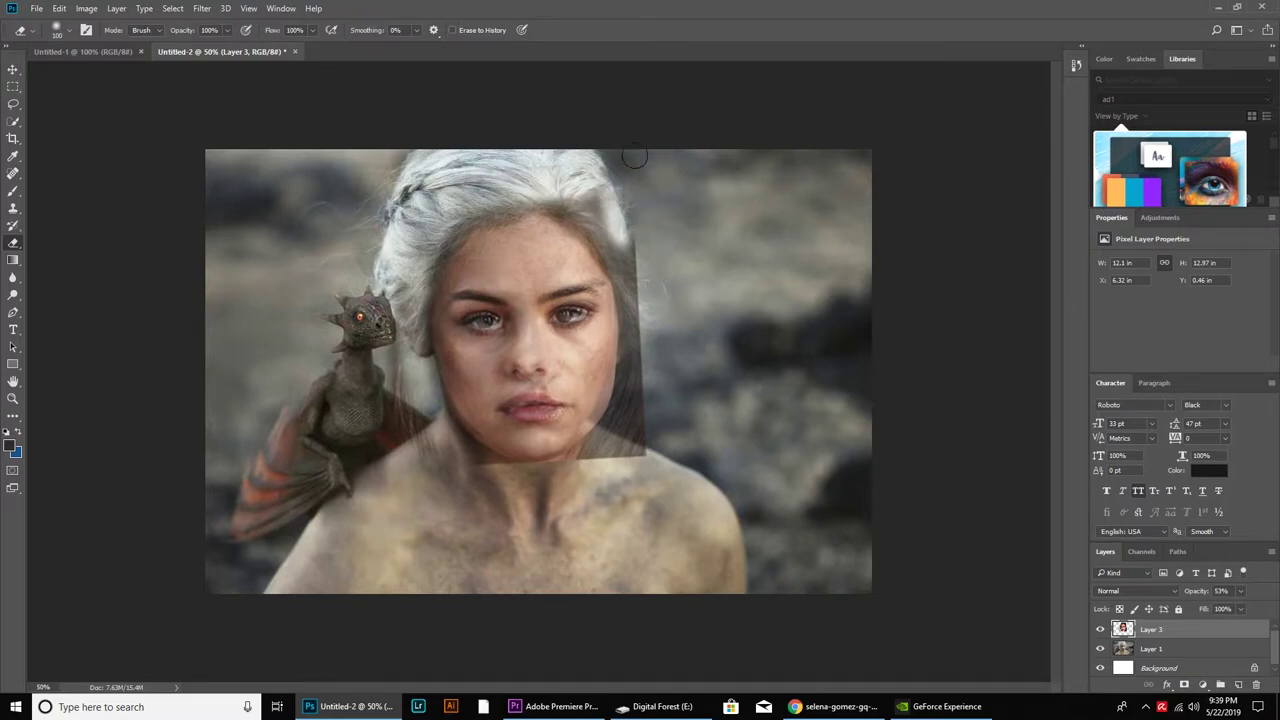
pyautogui.moveTo(603, 220)
pyautogui.mouseDown()
pyautogui.moveTo(543, 191)
pyautogui.moveTo(603, 217)
pyautogui.moveTo(633, 273)
pyautogui.moveTo(640, 340)
pyautogui.moveTo(618, 500)
pyautogui.mouseUp()
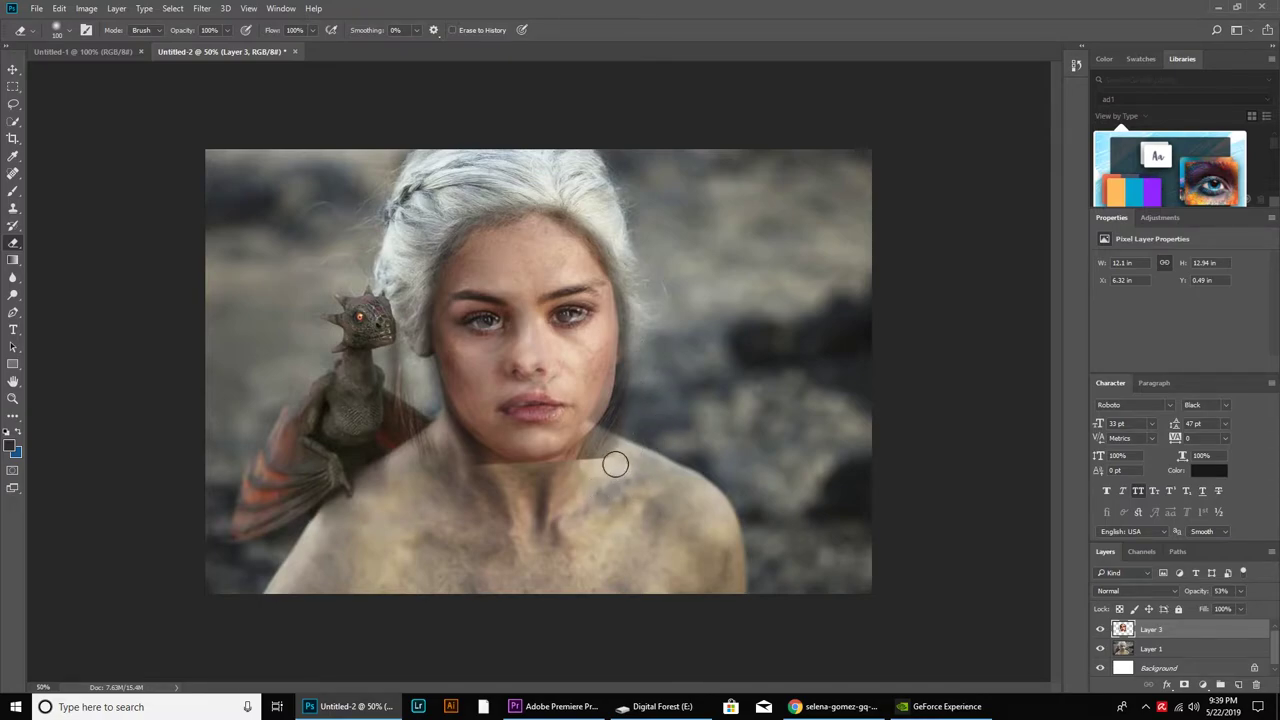
pyautogui.moveTo(615, 464); pyautogui.dragTo(592, 477)
pyautogui.click(13, 69)
# - Undo a trial shift of the face layer and set its opacity to 87%
pyautogui.moveTo(432, 305); pyautogui.dragTo(418, 304)
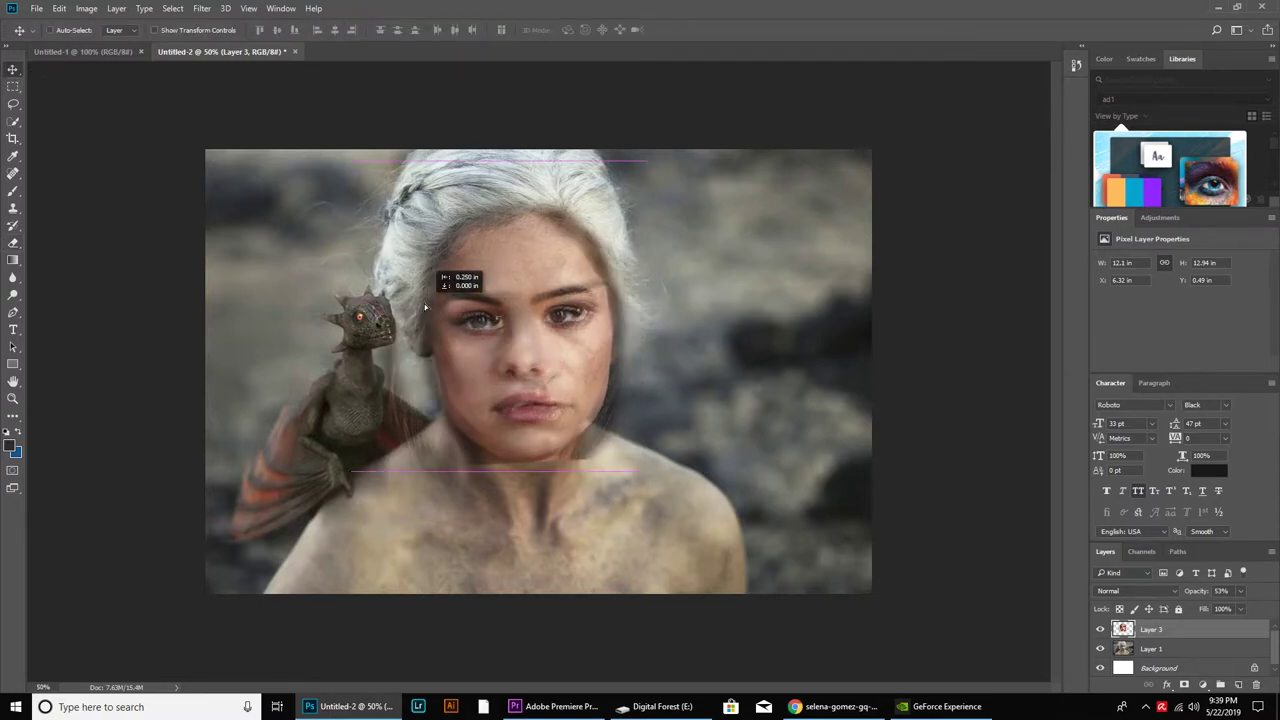
pyautogui.hotkey('ctrl', 'z')
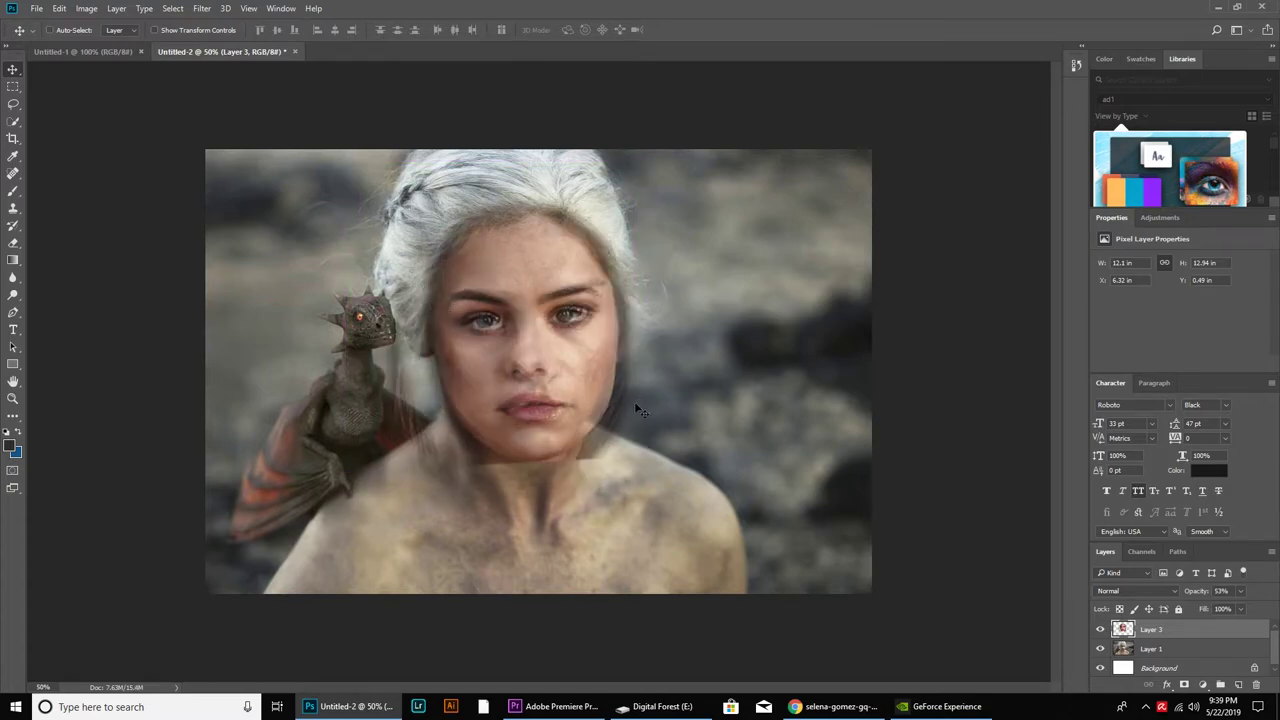
pyautogui.click(1240, 596)
pyautogui.moveTo(1240, 608); pyautogui.dragTo(1261, 608)
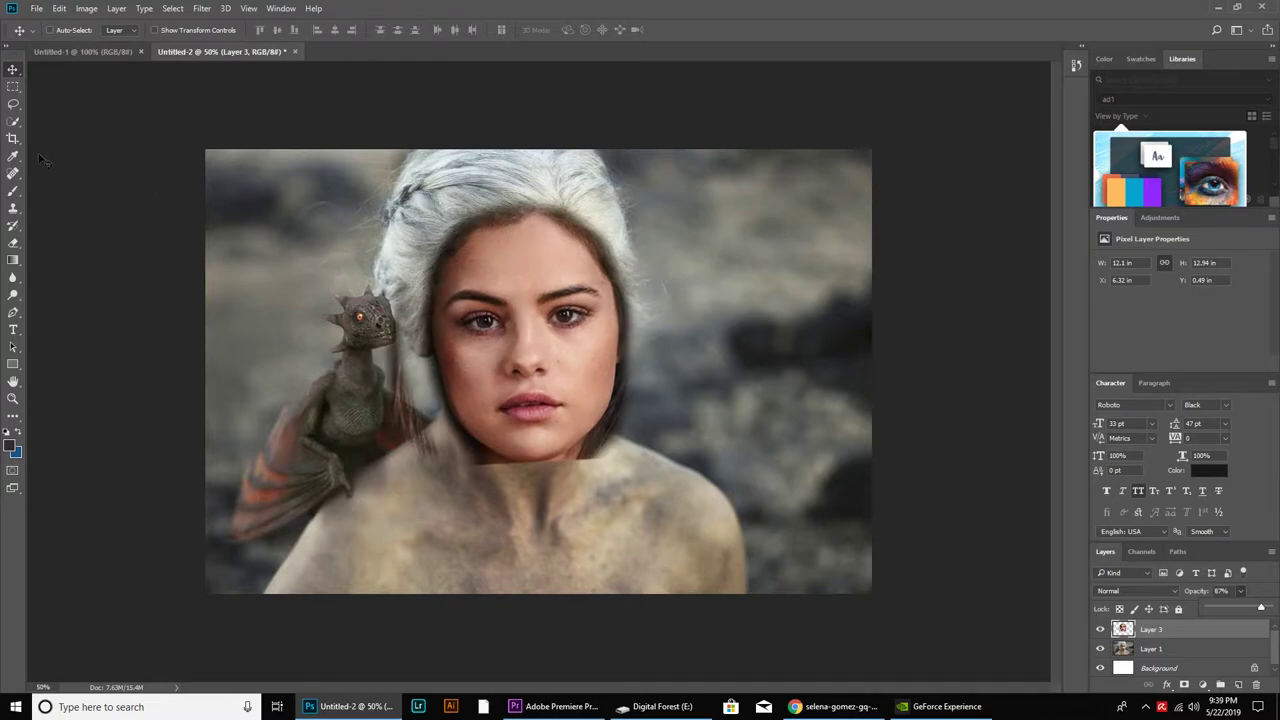
# - Erase-blend the top and left hairline and right jaw edge, then set the eraser to 50 px
pyautogui.click(13, 243)
pyautogui.moveTo(473, 219); pyautogui.dragTo(517, 208)
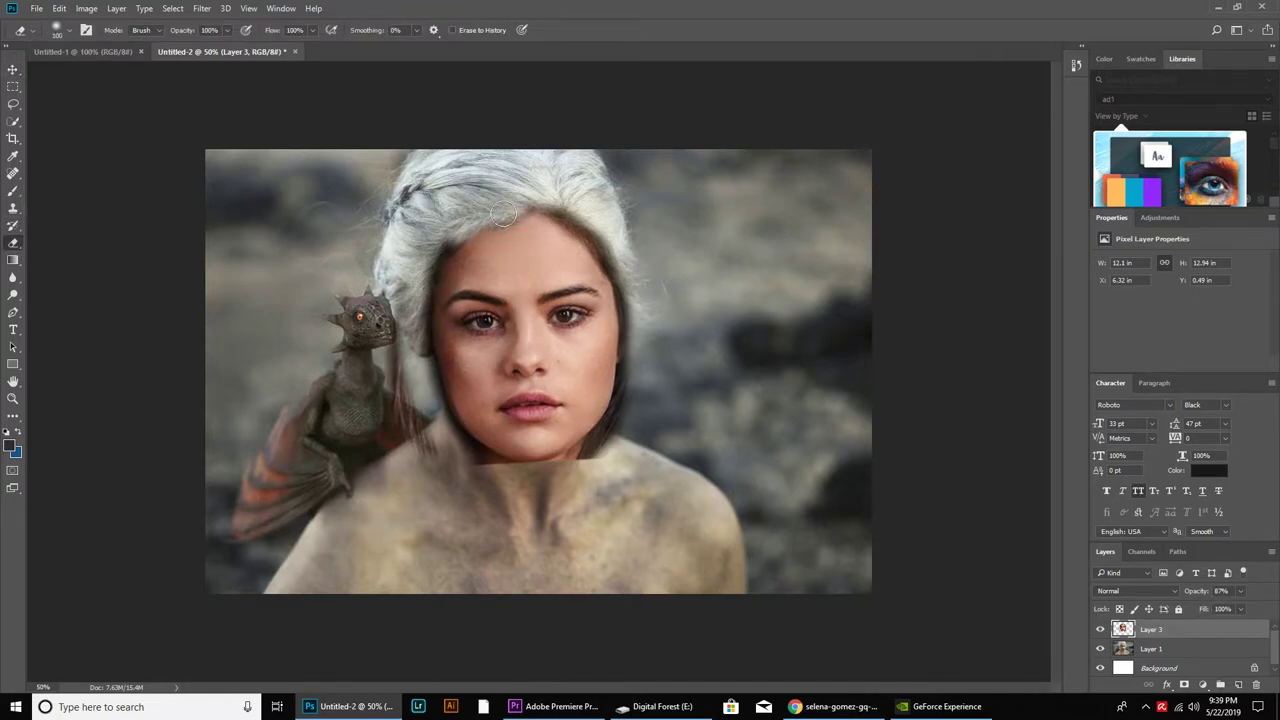
pyautogui.moveTo(451, 233)
pyautogui.mouseDown()
pyautogui.moveTo(426, 270)
pyautogui.moveTo(418, 358)
pyautogui.moveTo(475, 468)
pyautogui.moveTo(513, 488)
pyautogui.mouseUp()
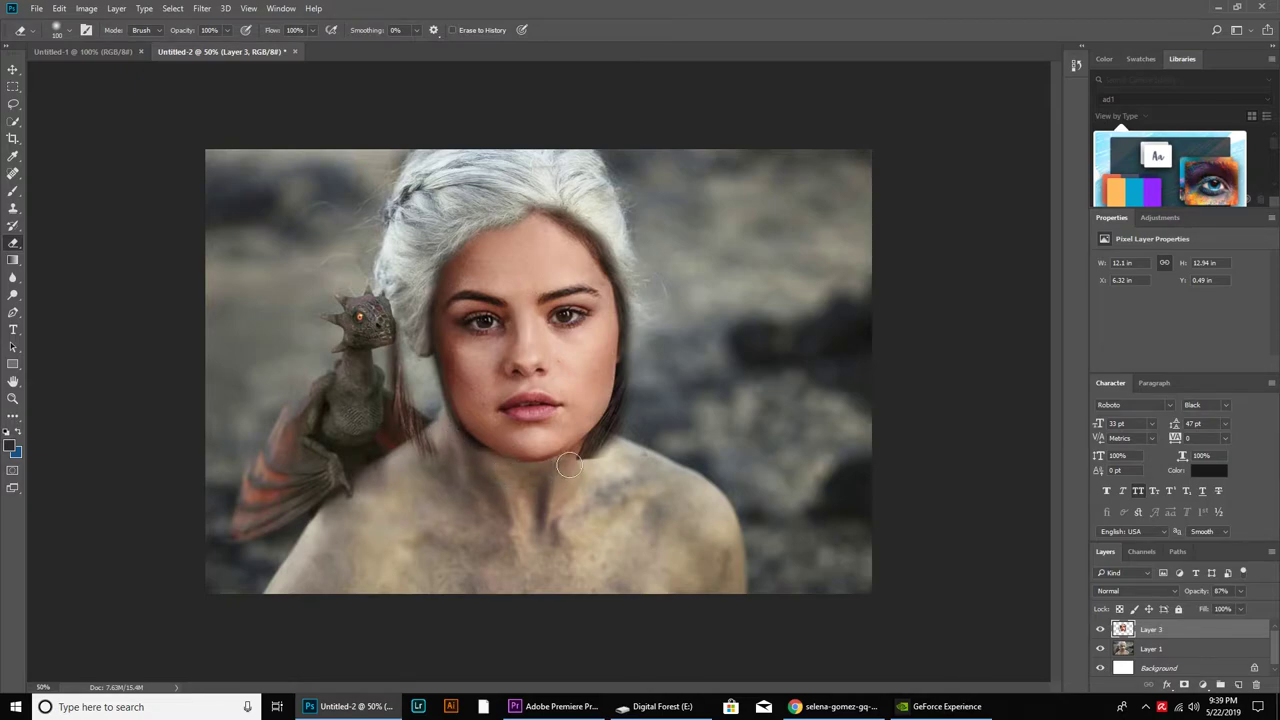
pyautogui.moveTo(558, 472)
pyautogui.mouseDown()
pyautogui.moveTo(620, 421)
pyautogui.moveTo(632, 362)
pyautogui.moveTo(627, 384)
pyautogui.mouseUp()
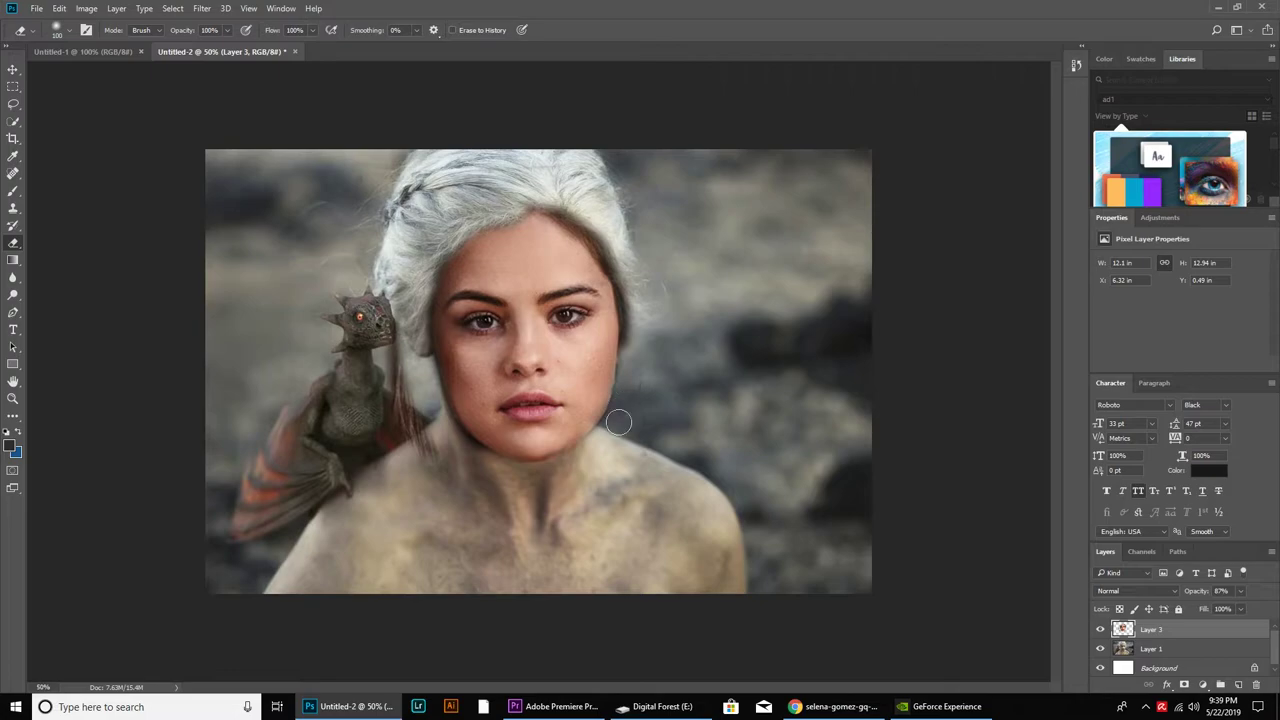
pyautogui.rightClick(711, 366)
pyautogui.click(796, 394)
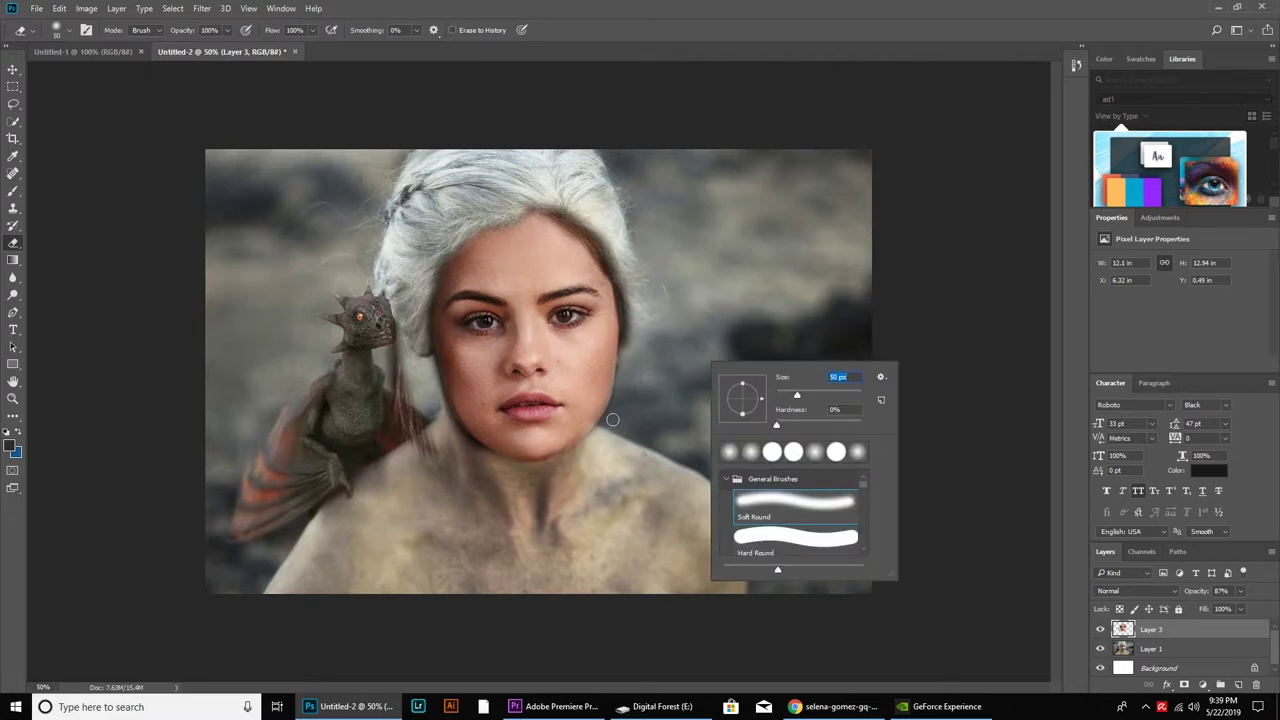
pyautogui.click(610, 419)
# - Zoom in and erase the brown forehead hairline and stray strands right of the face
pyautogui.hotkey('ctrl', '+')
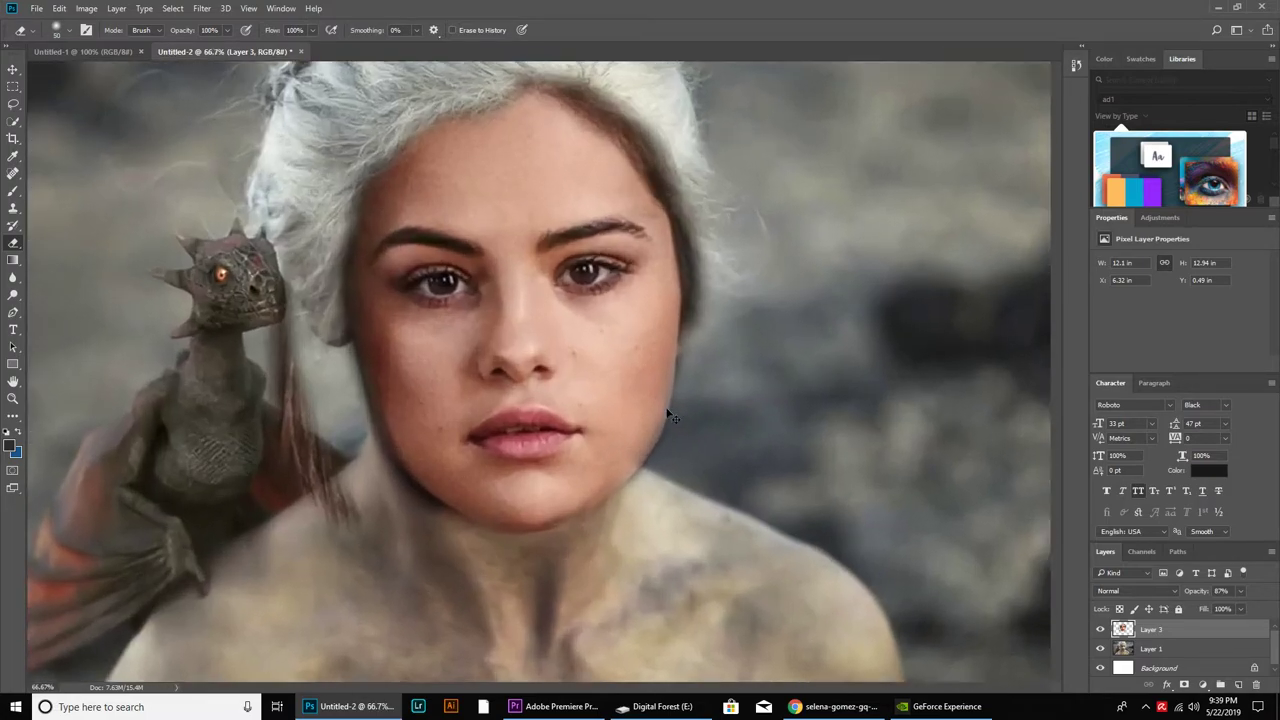
pyautogui.hotkey('ctrl', '+')
pyautogui.moveTo(666, 400); pyautogui.dragTo(512, 268)
pyautogui.rightClick(572, 352)
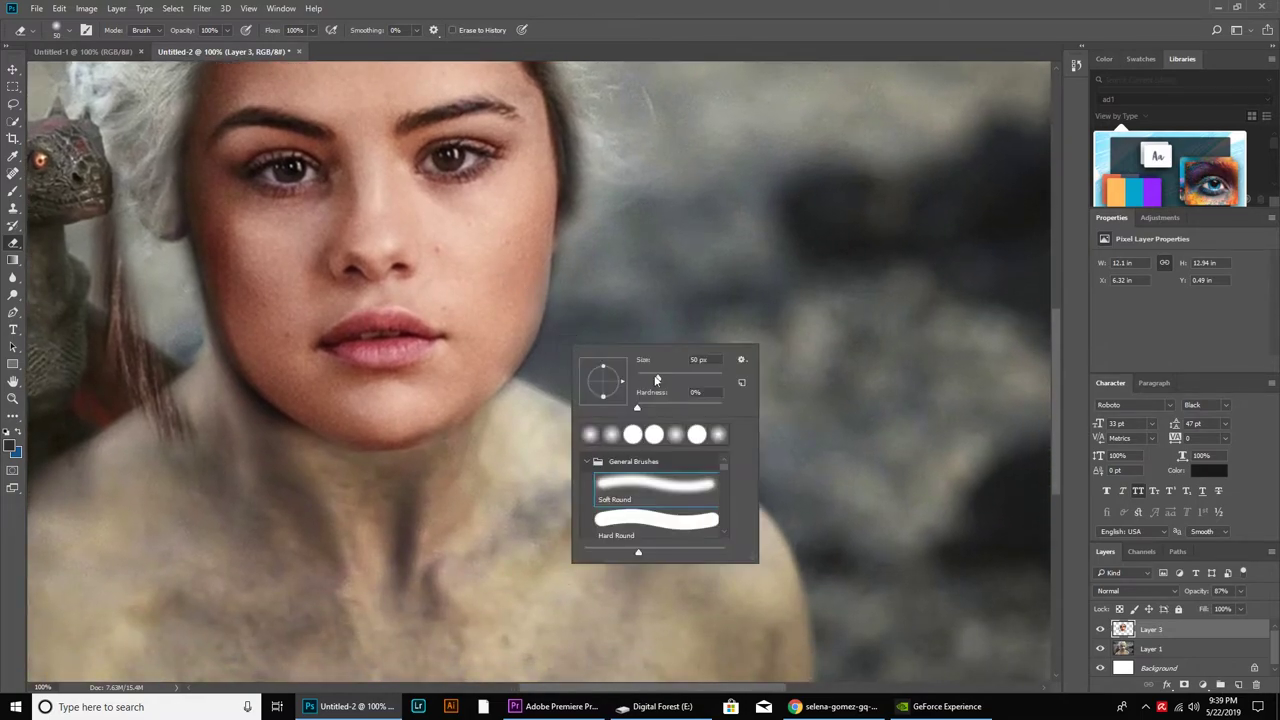
pyautogui.press('Return')
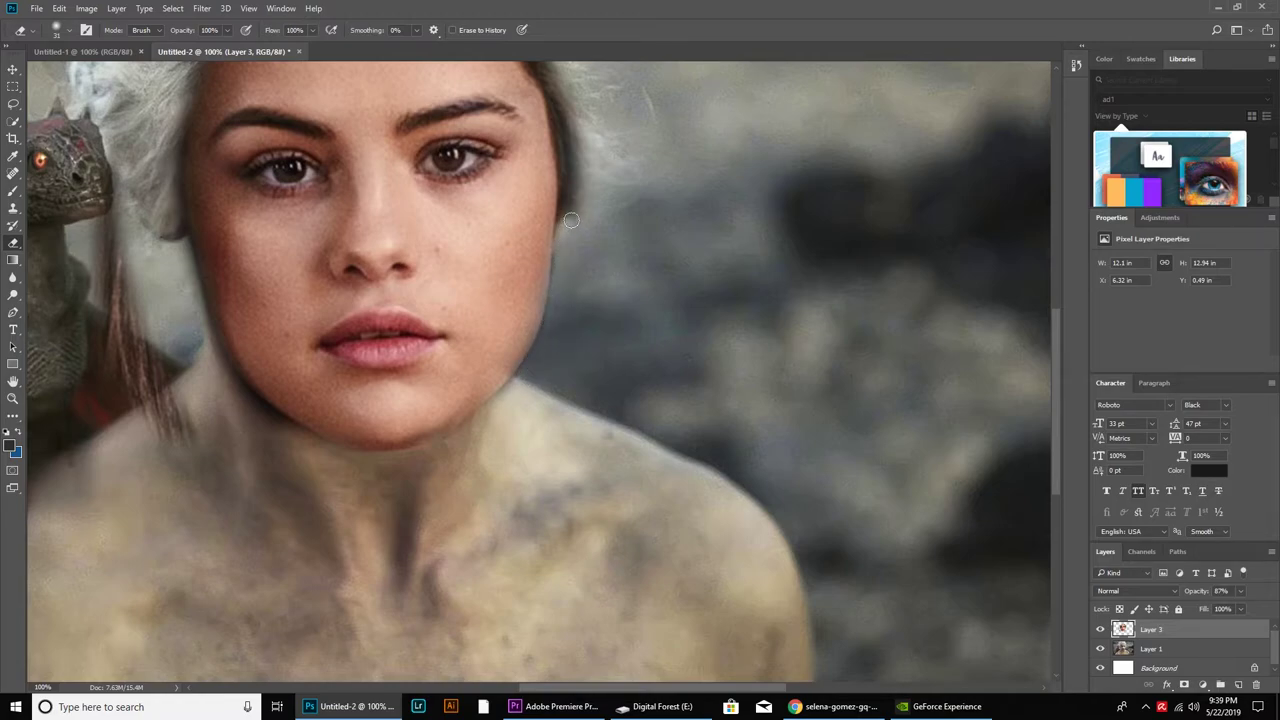
pyautogui.scroll(2, 571, 236)
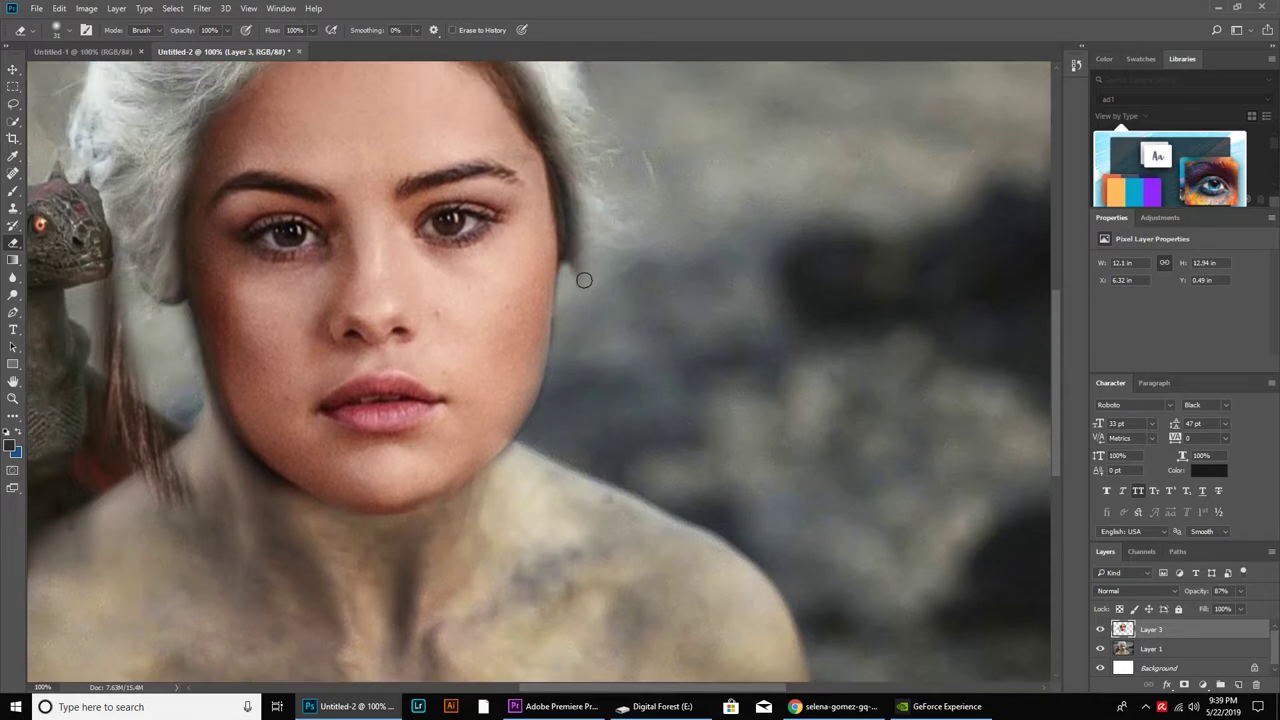
pyautogui.scroll(2, 583, 277)
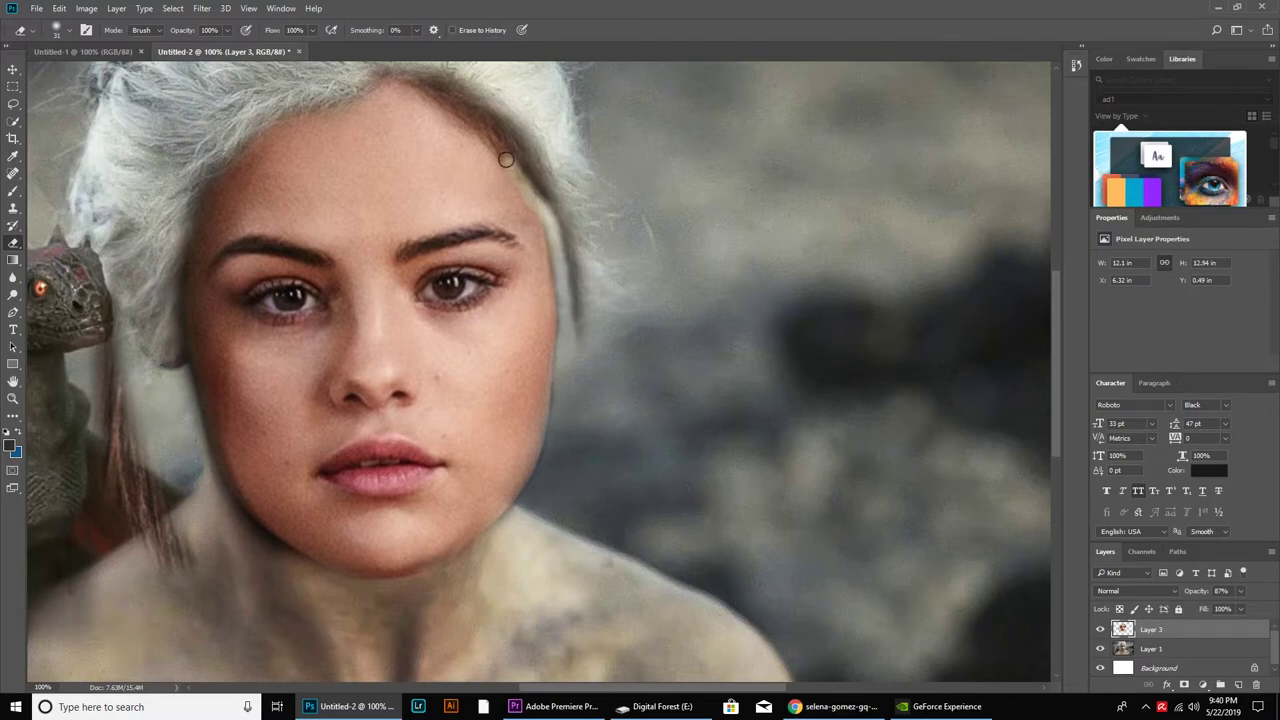
pyautogui.moveTo(491, 141)
pyautogui.mouseDown()
pyautogui.moveTo(436, 99)
pyautogui.moveTo(507, 140)
pyautogui.mouseUp()
pyautogui.moveTo(555, 212)
pyautogui.mouseDown()
pyautogui.moveTo(586, 329)
pyautogui.moveTo(571, 271)
pyautogui.mouseUp()
pyautogui.rightClick(606, 278)
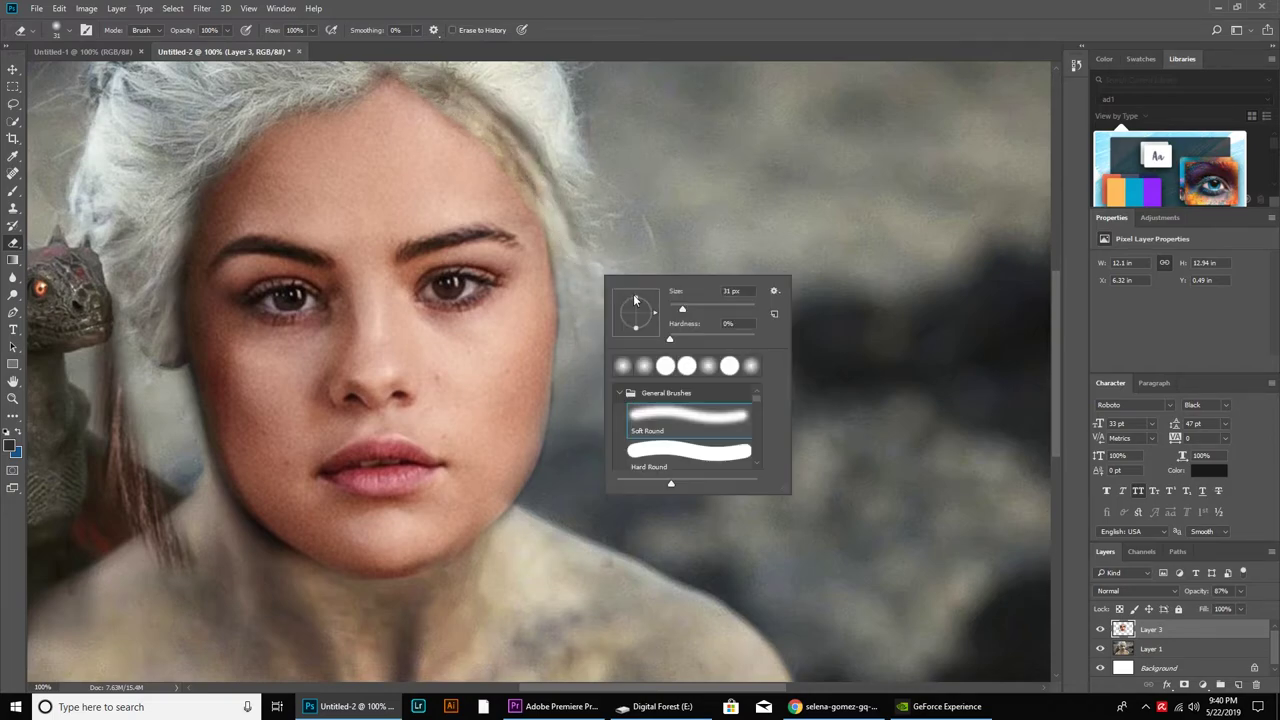
pyautogui.click(556, 320)
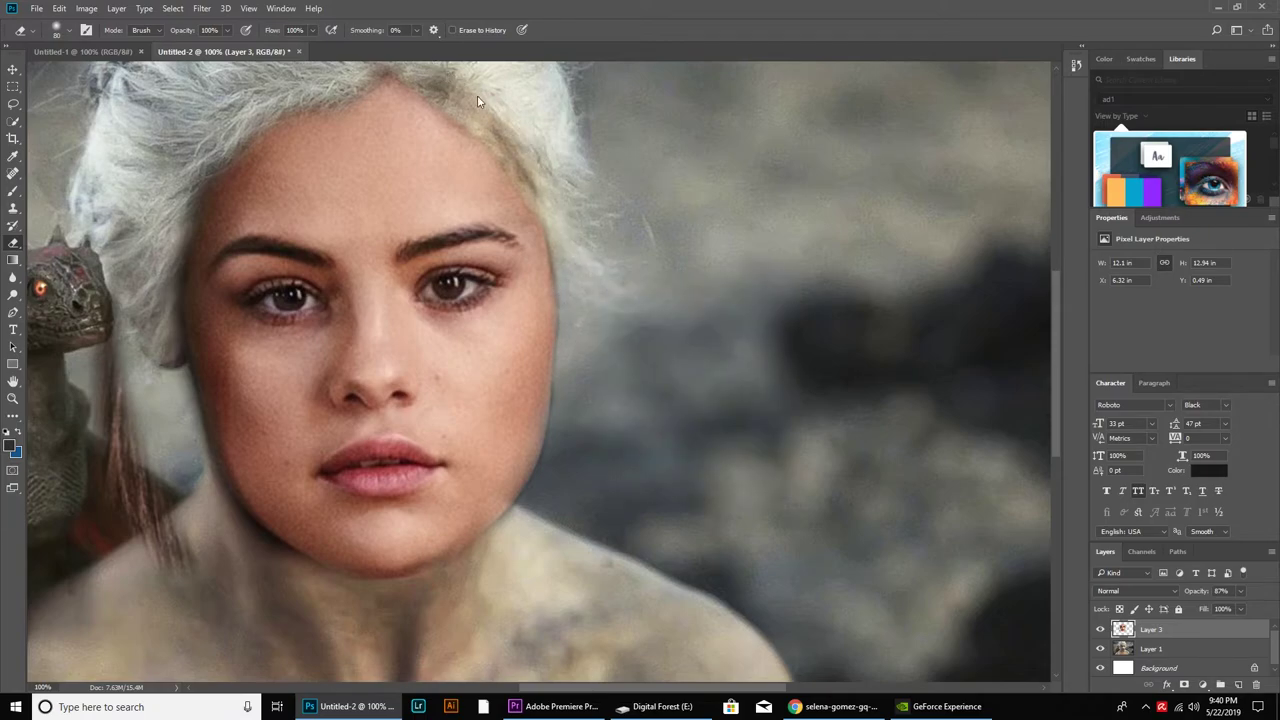
pyautogui.hotkey('ctrl', '-')
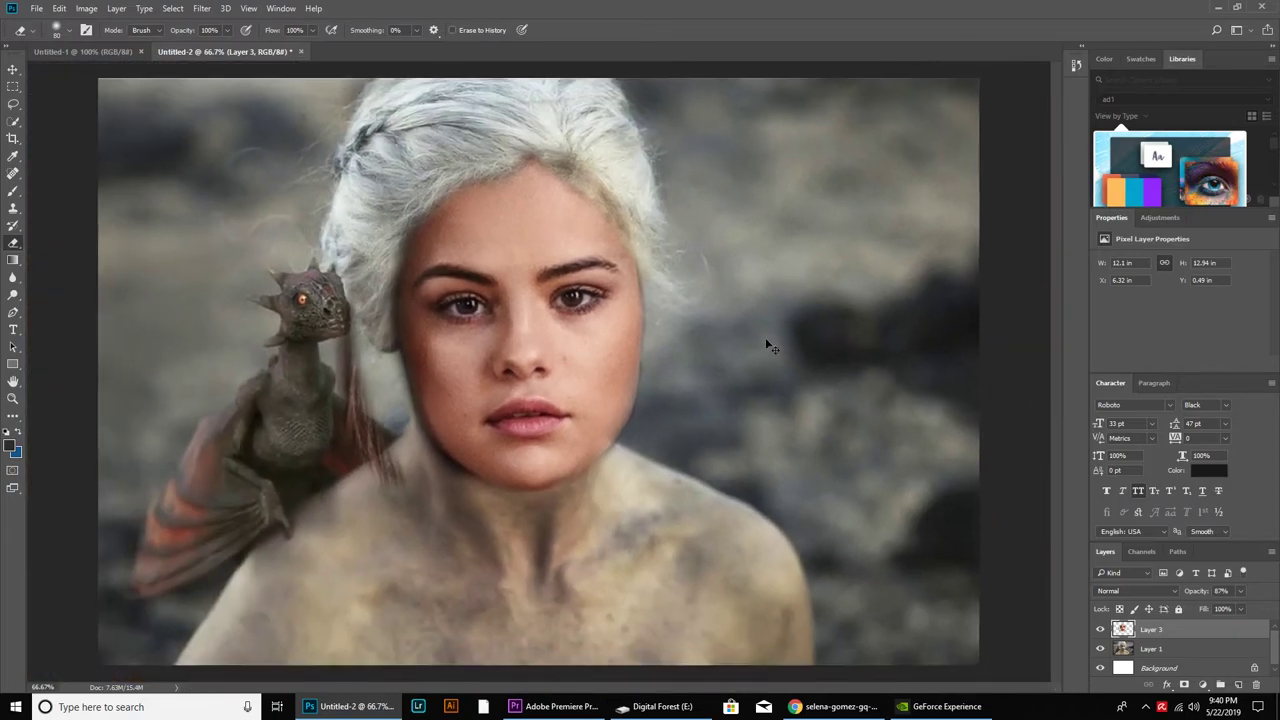
# - Shrink the soft eraser brush from about 61 px down to 31 px
pyautogui.hotkey('ctrl', '-')
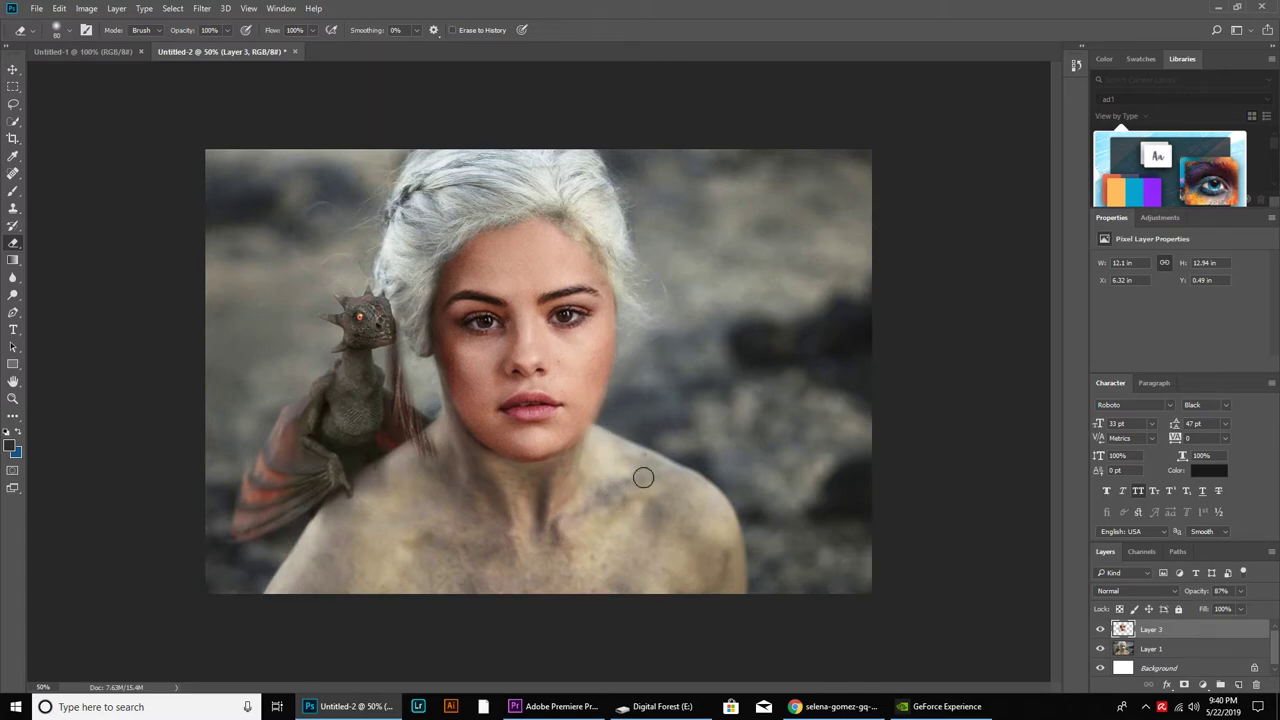
pyautogui.rightClick(670, 430)
pyautogui.moveTo(766, 457); pyautogui.dragTo(758, 455)
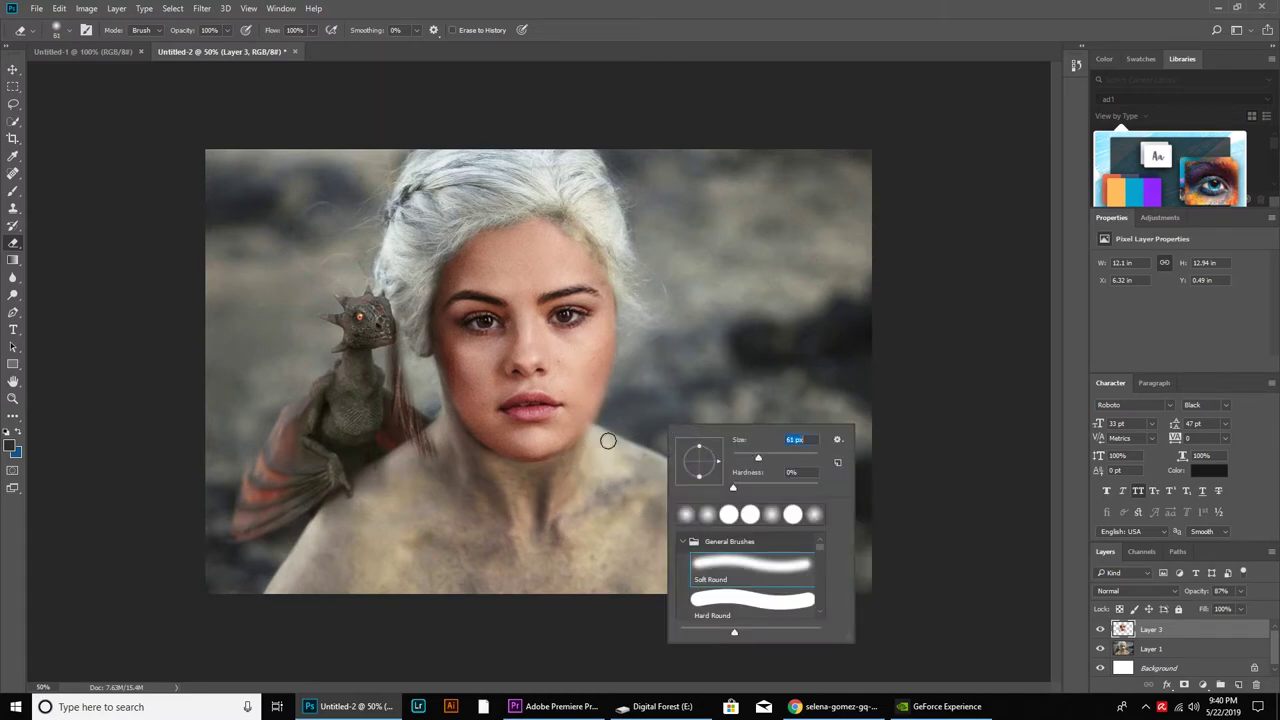
pyautogui.press('Return')
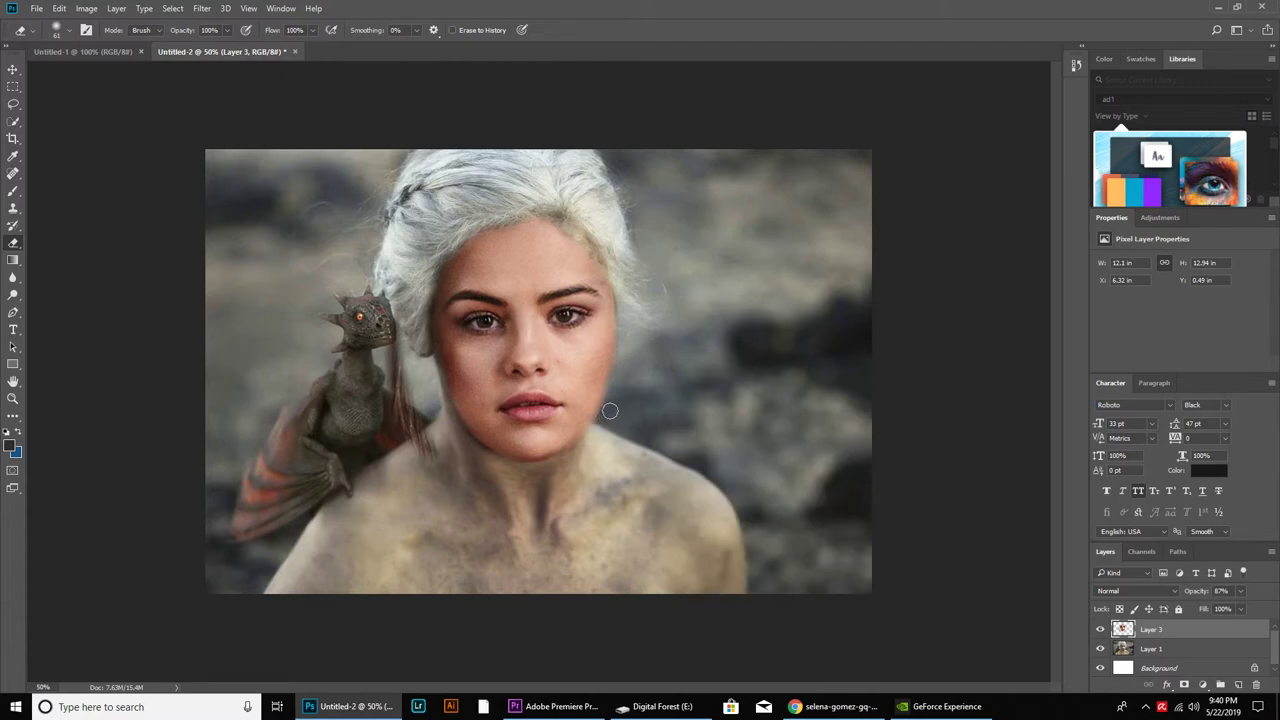
pyautogui.rightClick(645, 384)
pyautogui.click(725, 416)
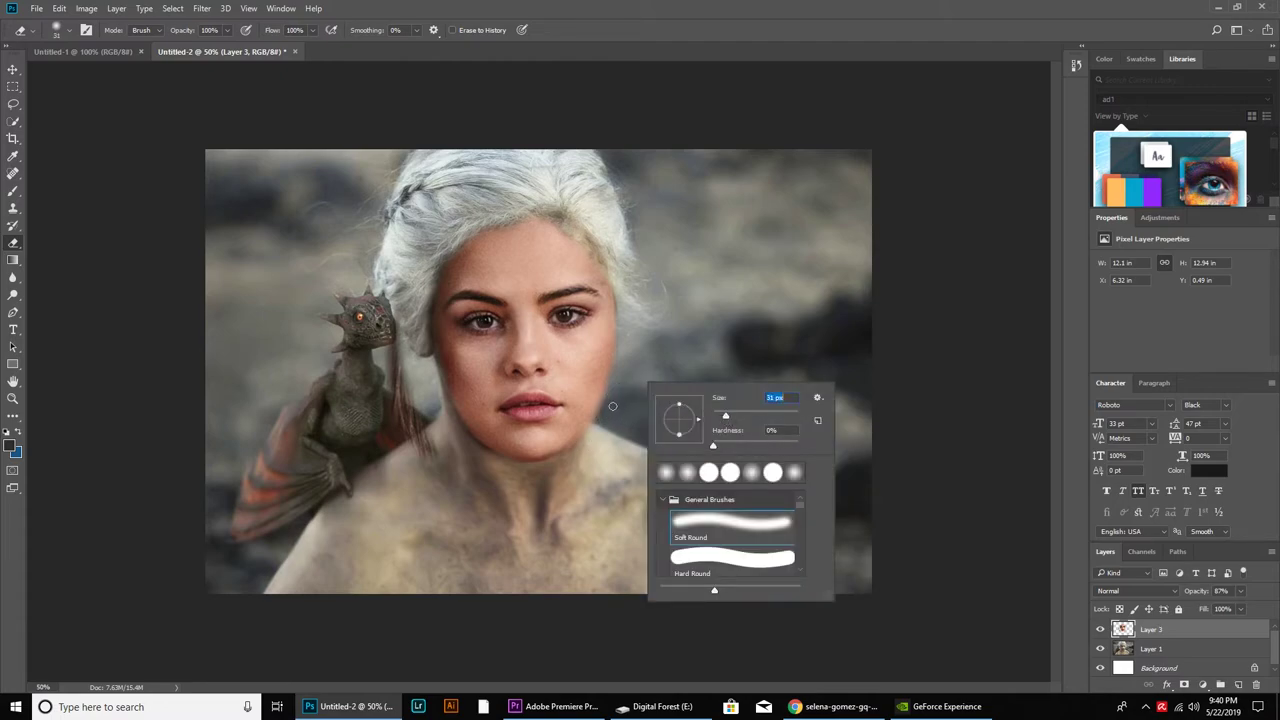
pyautogui.press('Return')
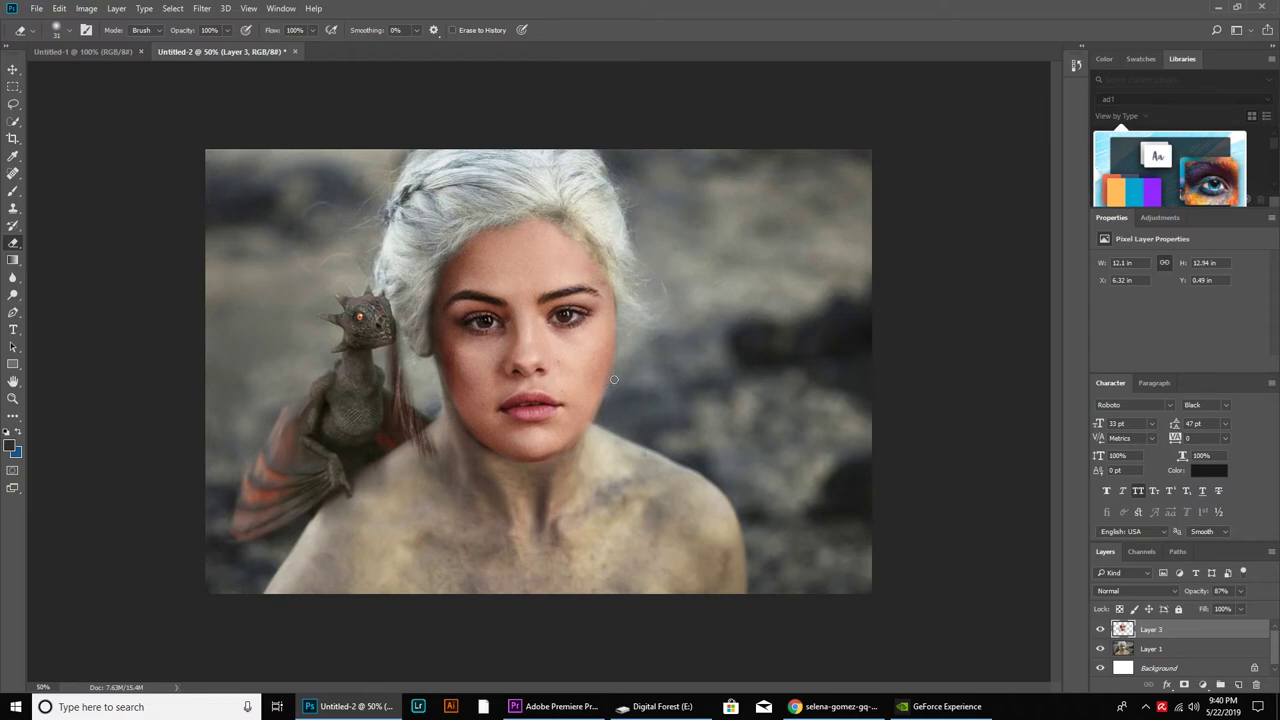
# - Apply Image > Auto Color to the face layer and set the eraser brush to 105 px
pyautogui.click(87, 8)
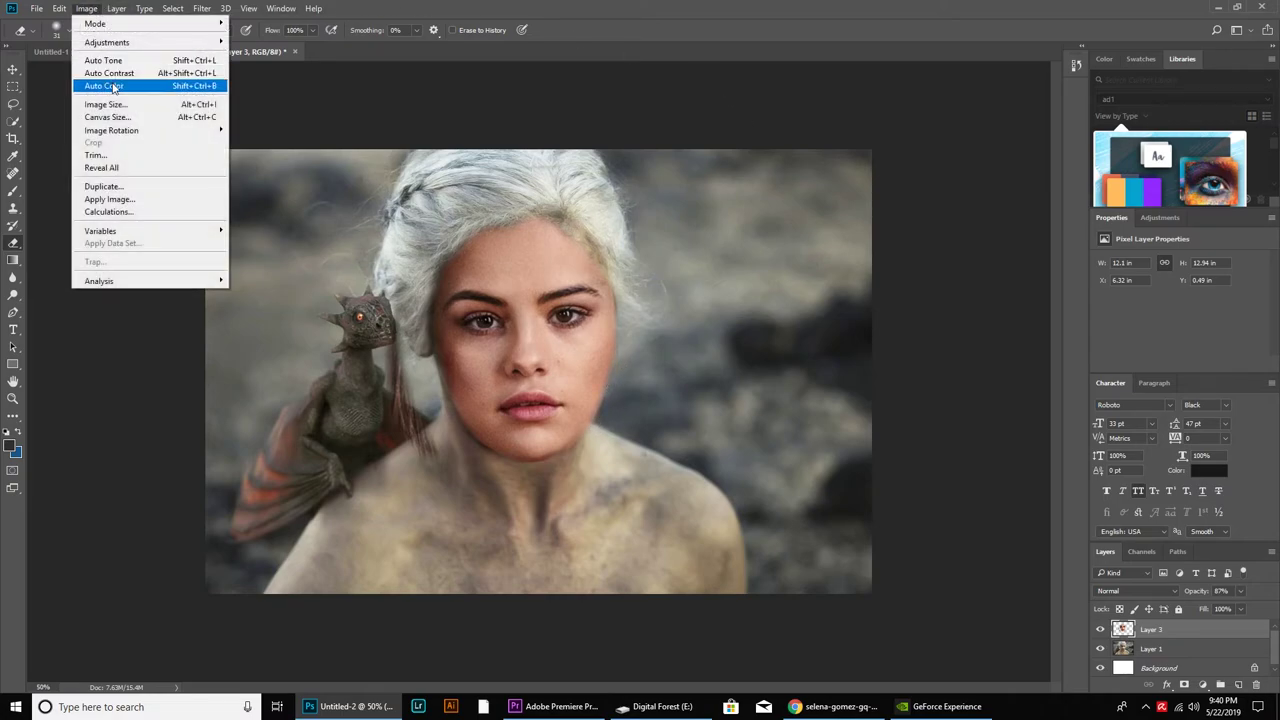
pyautogui.click(145, 83)
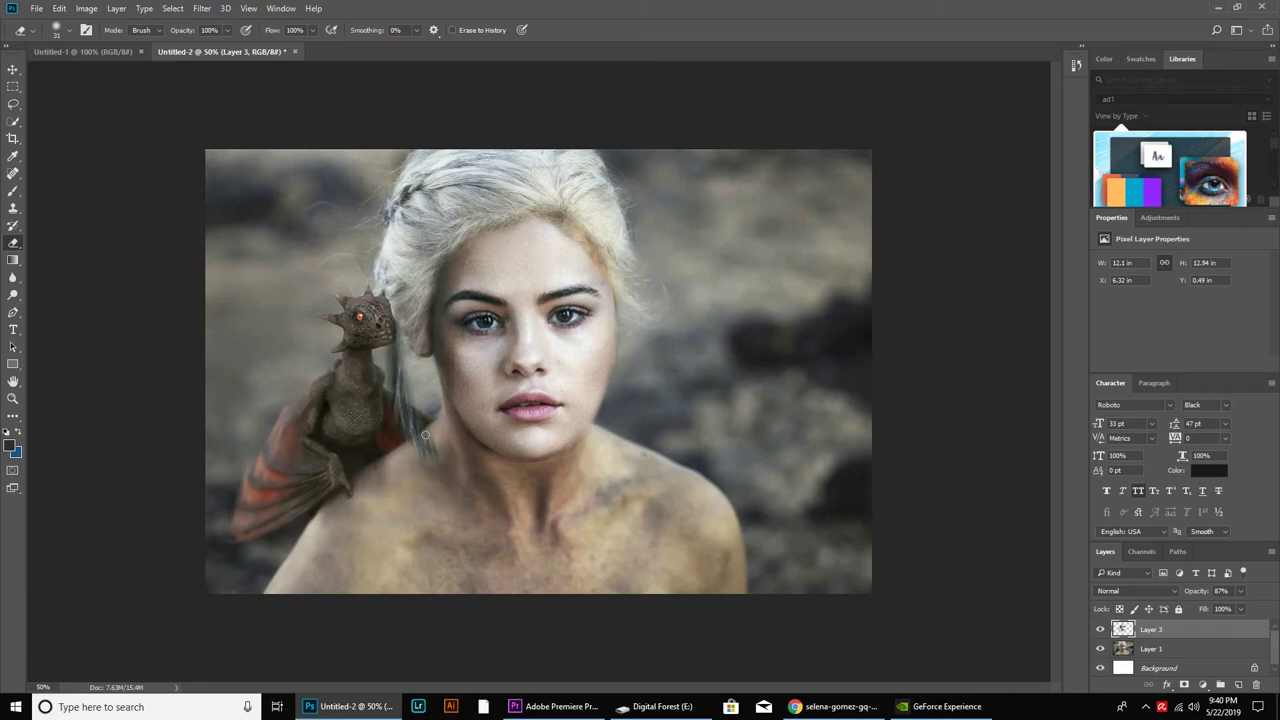
pyautogui.rightClick(426, 394)
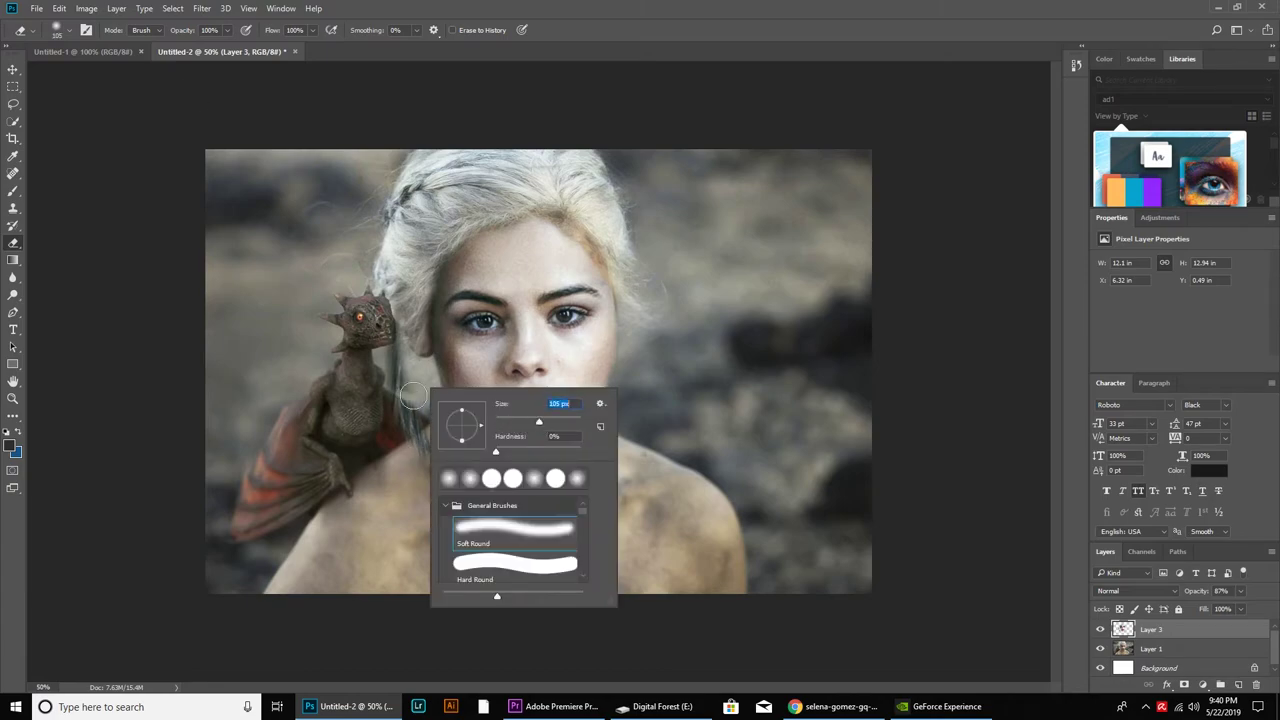
pyautogui.press('Escape')
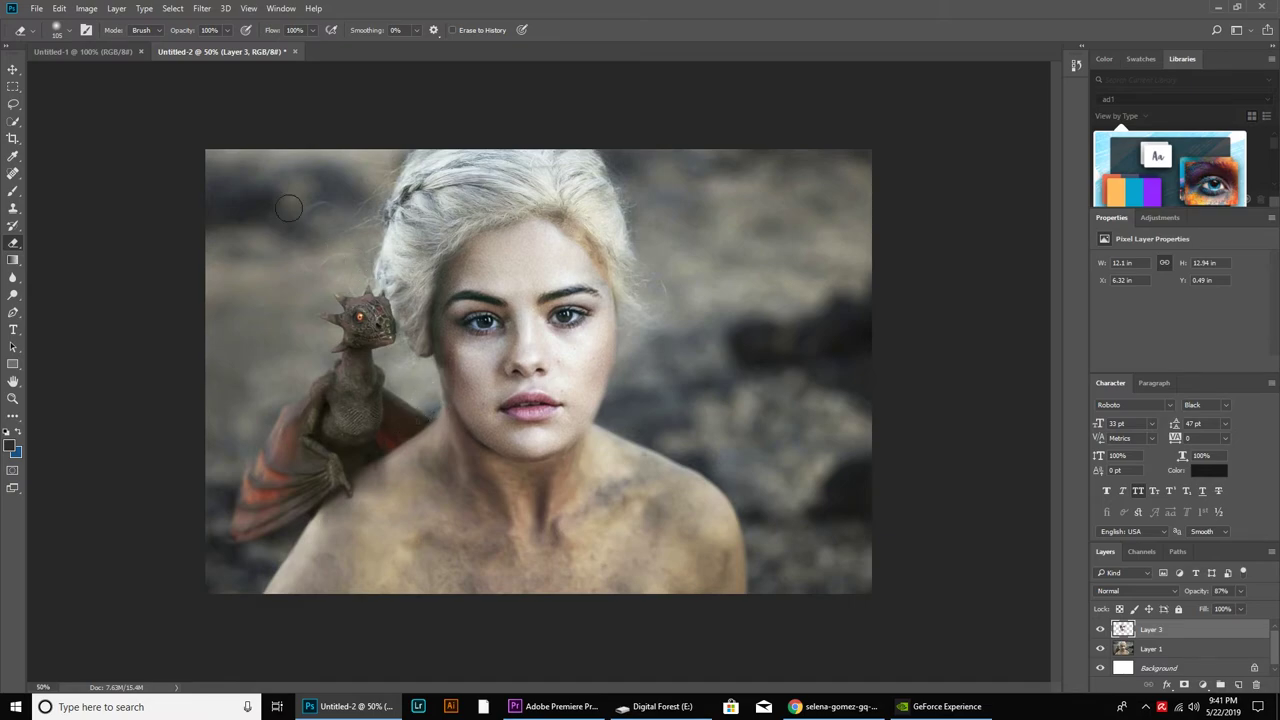
# - Apply Brightness/Contrast of -24 brightness and -3 contrast to the face layer
pyautogui.click(87, 10)
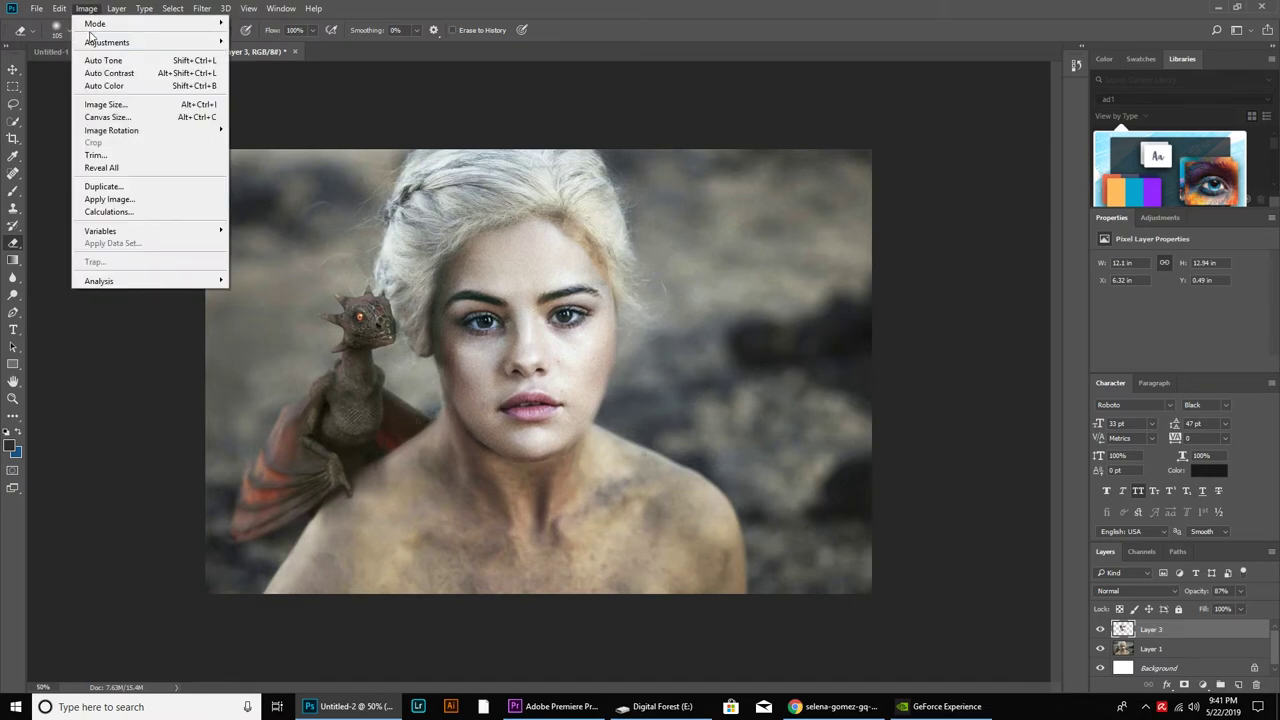
pyautogui.moveTo(107, 42)
pyautogui.click(265, 42)
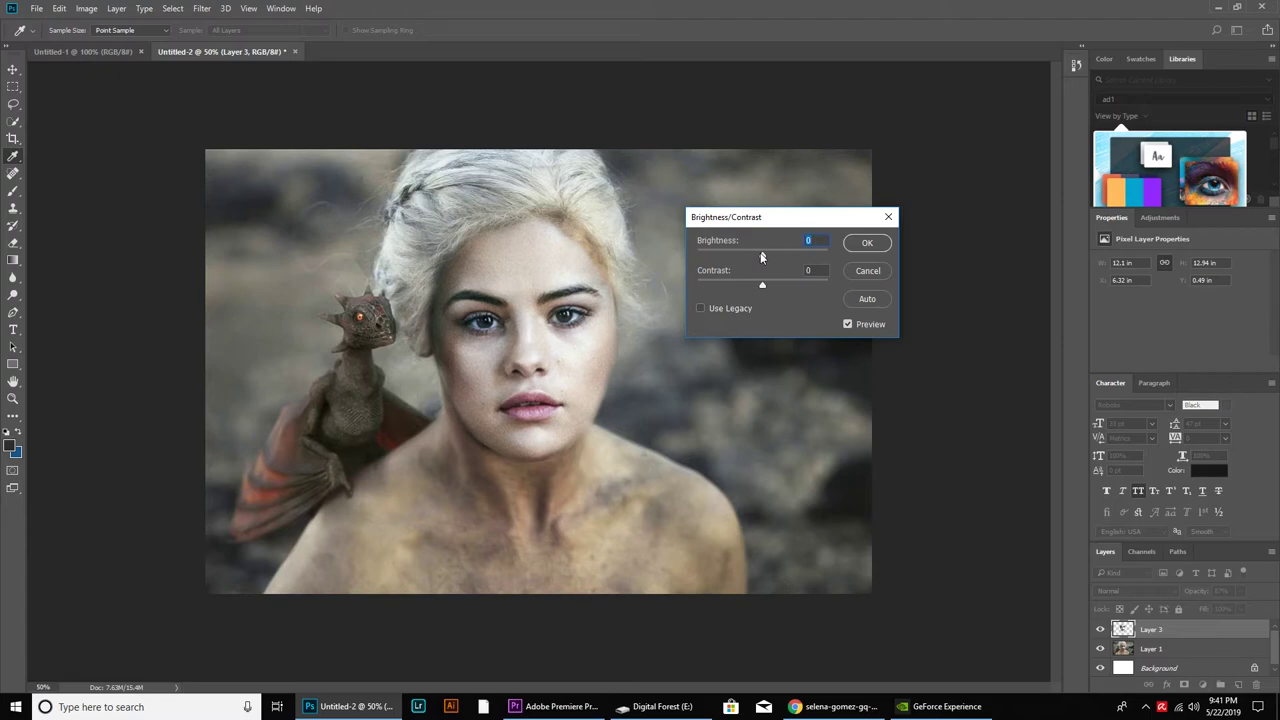
pyautogui.moveTo(761, 258); pyautogui.dragTo(746, 257)
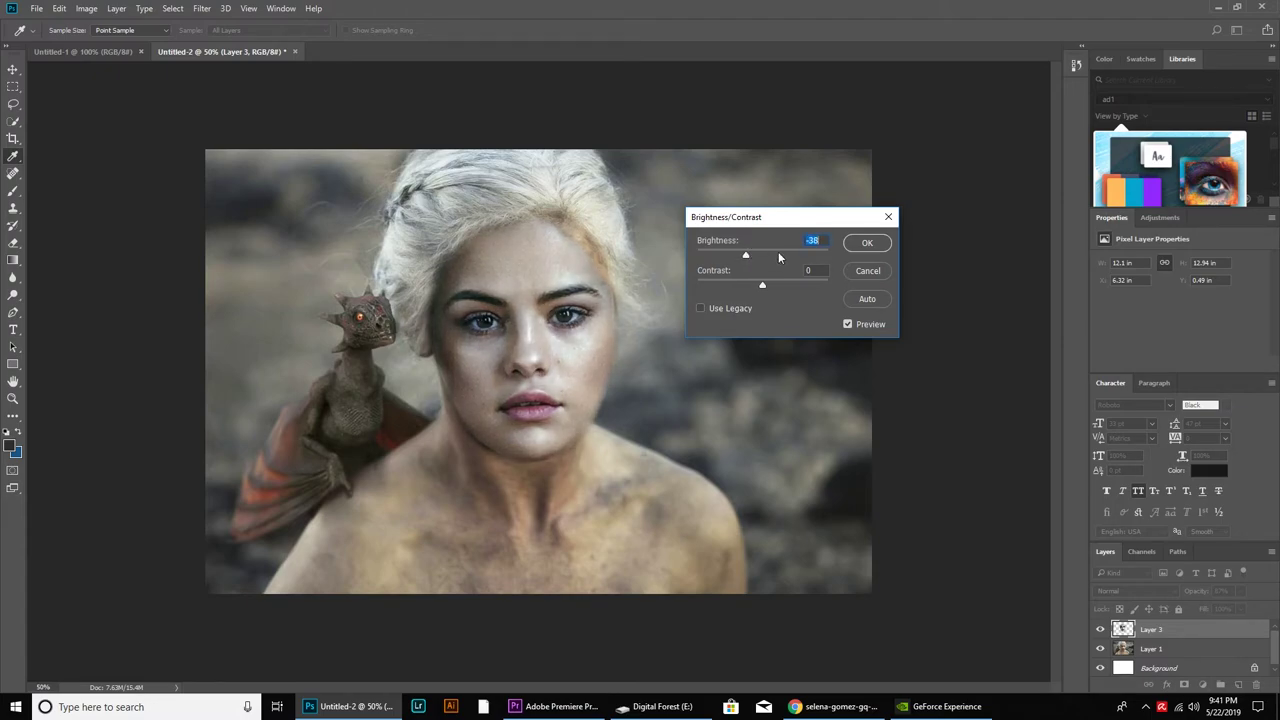
pyautogui.moveTo(763, 285)
pyautogui.mouseDown()
pyautogui.moveTo(783, 286)
pyautogui.moveTo(747, 278)
pyautogui.moveTo(766, 254)
pyautogui.moveTo(752, 257)
pyautogui.mouseUp()
pyautogui.click(867, 245)
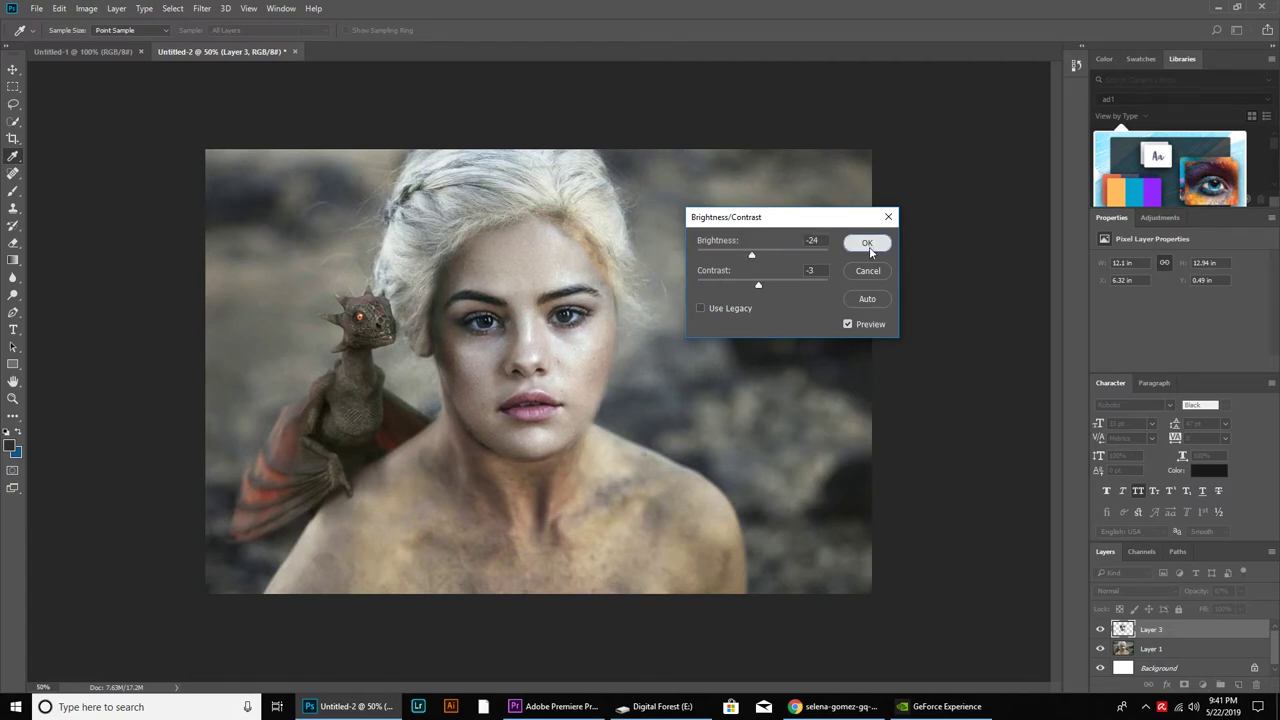
pyautogui.press('e')
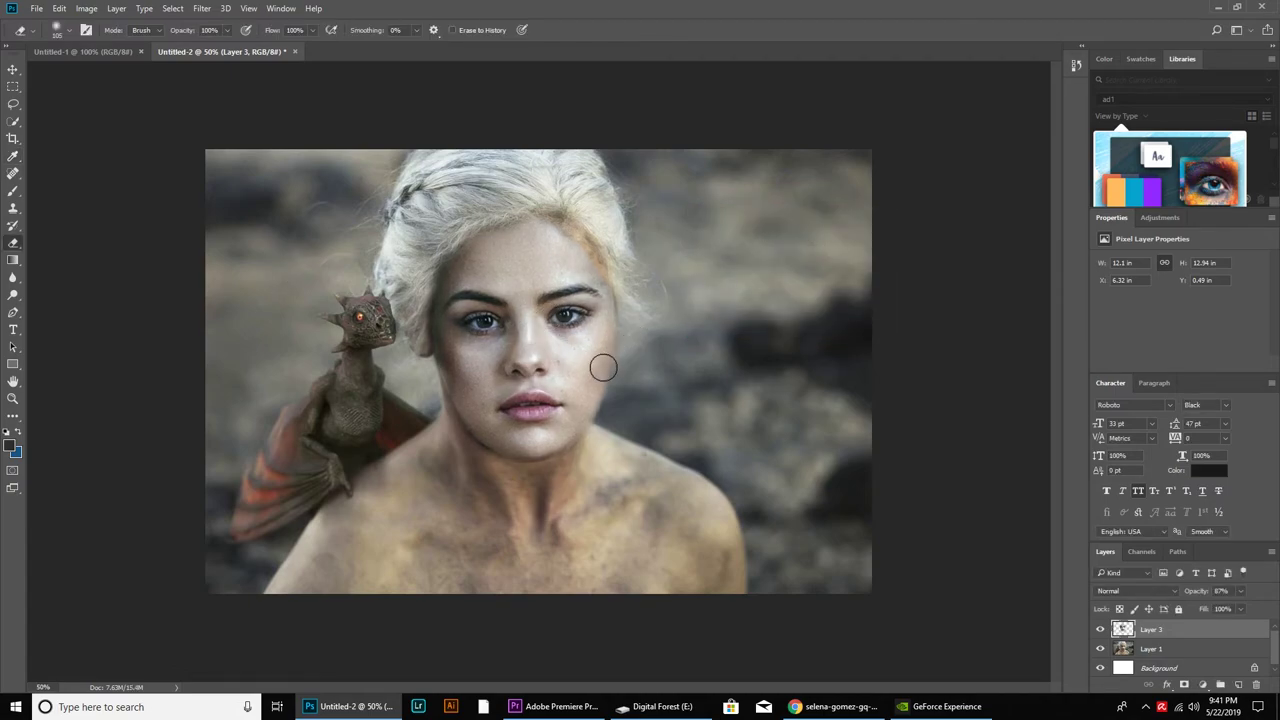
# - Erase cheek patches with a 161 px eraser, then merge Layer 1 and Layer 3 into one layer
pyautogui.moveTo(589, 360); pyautogui.dragTo(580, 380)
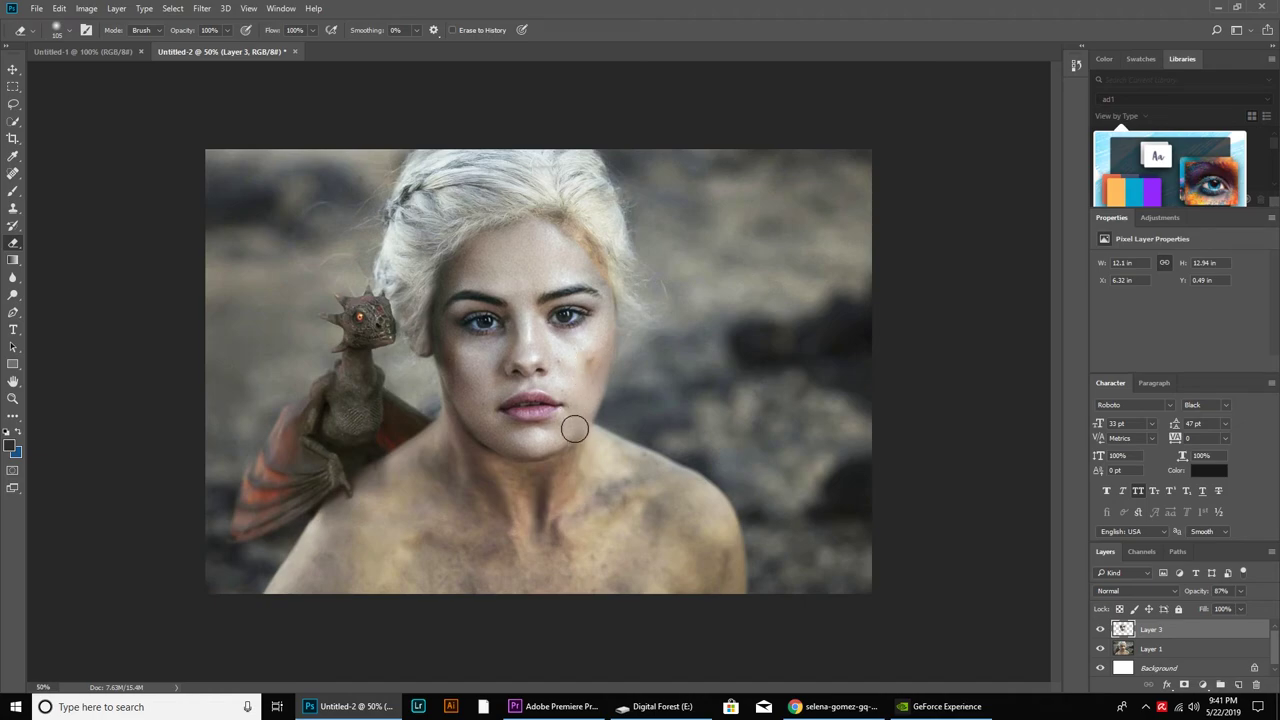
pyautogui.rightClick(472, 371)
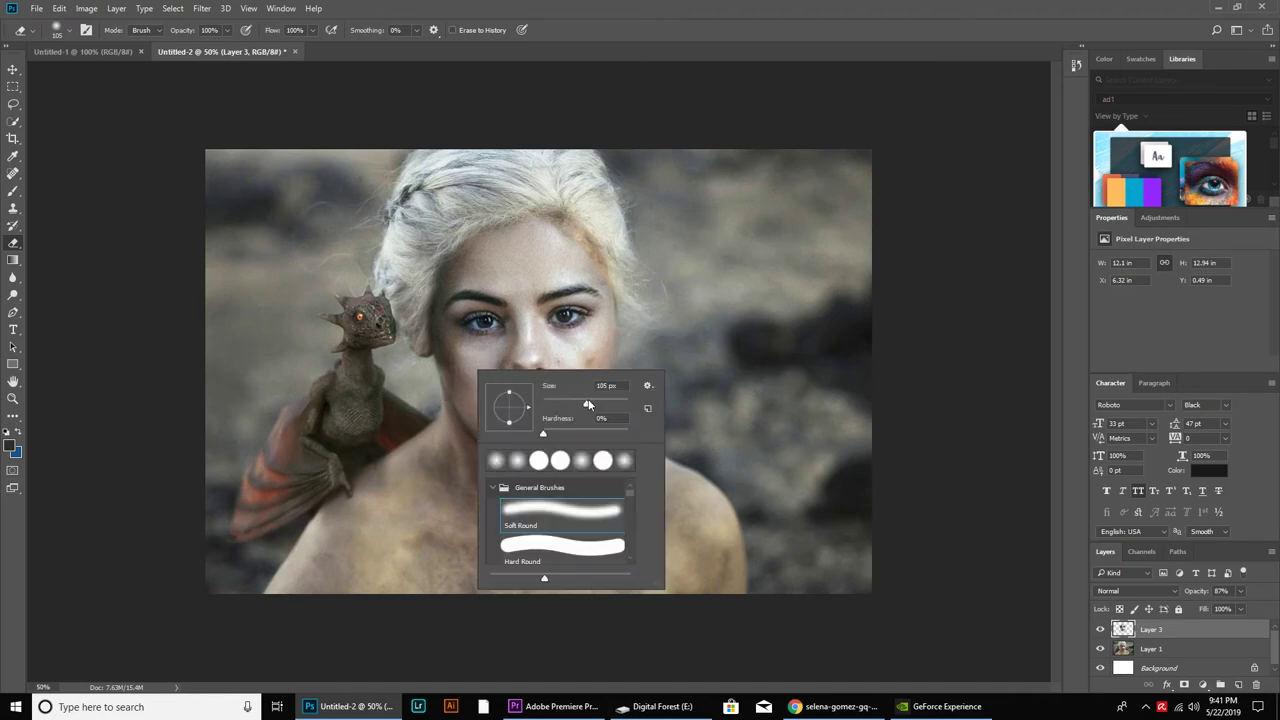
pyautogui.press('Return')
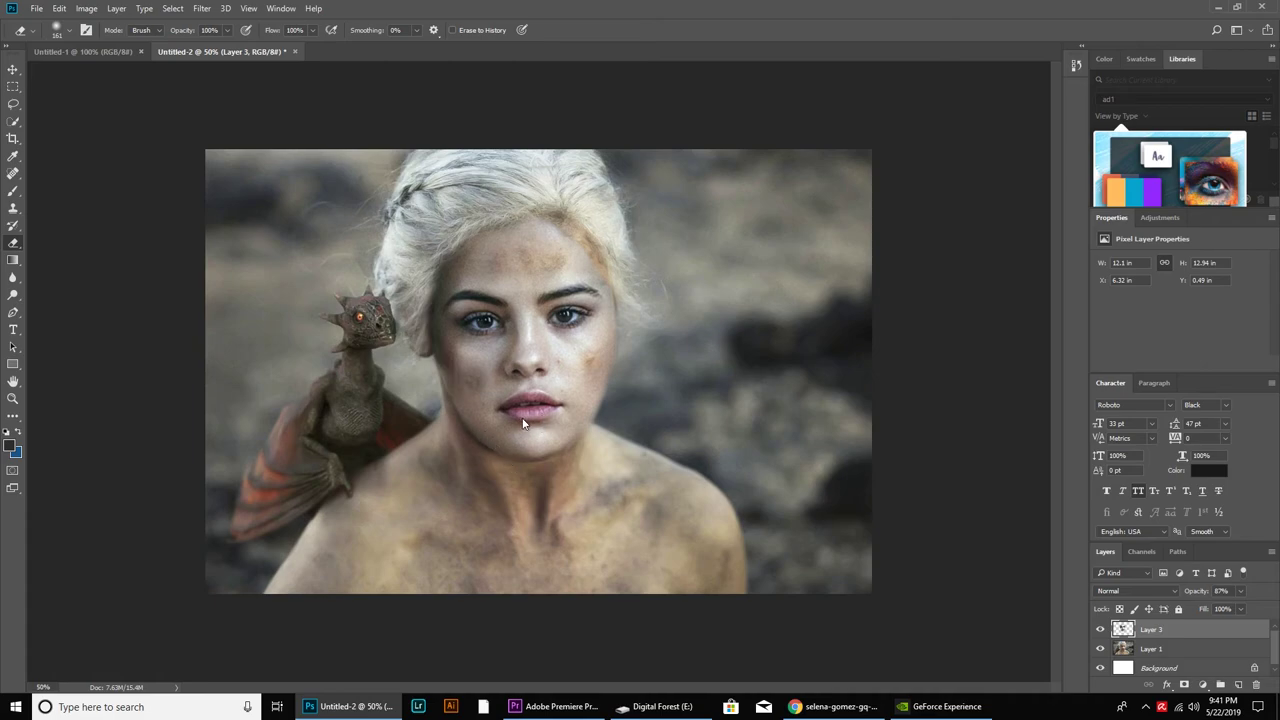
pyautogui.click(555, 349)
pyautogui.keyDown('shift'); pyautogui.click(1225, 649); pyautogui.keyUp('shift')
pyautogui.hotkey('ctrl', 'e')
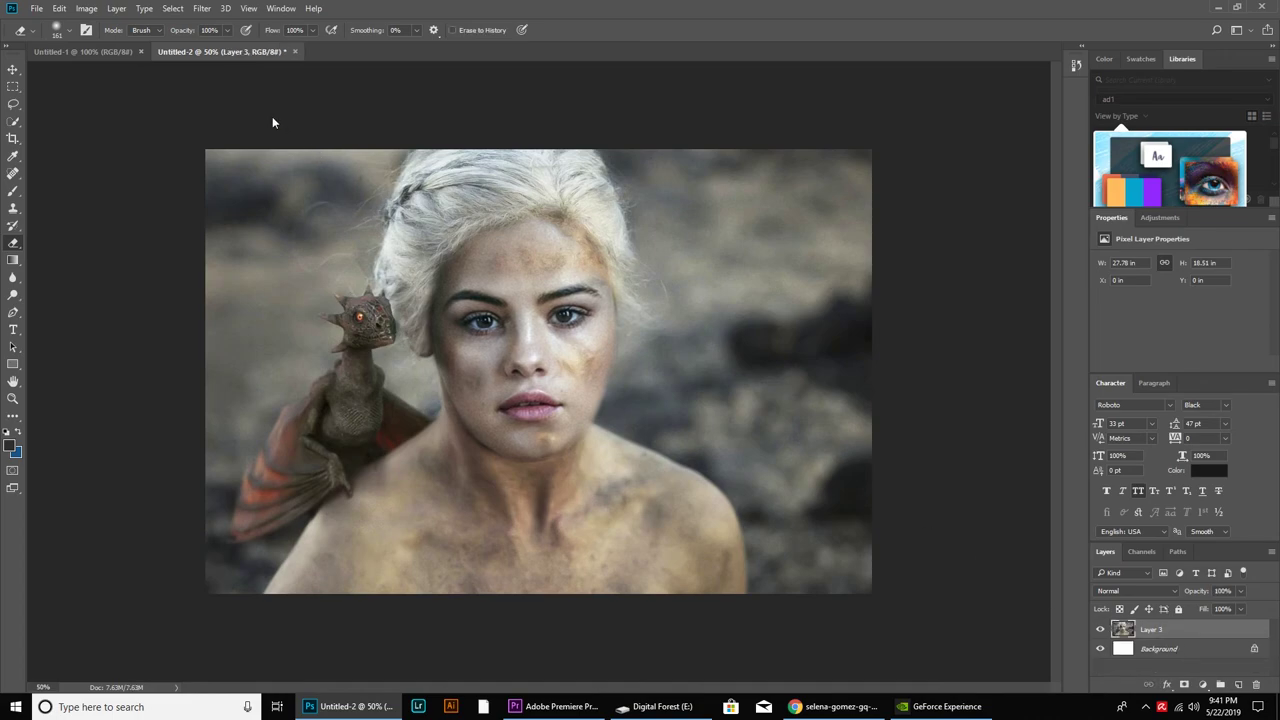
# - Lower the merged Layer 3's brightness to -15 with Brightness/Contrast
pyautogui.click(86, 12)
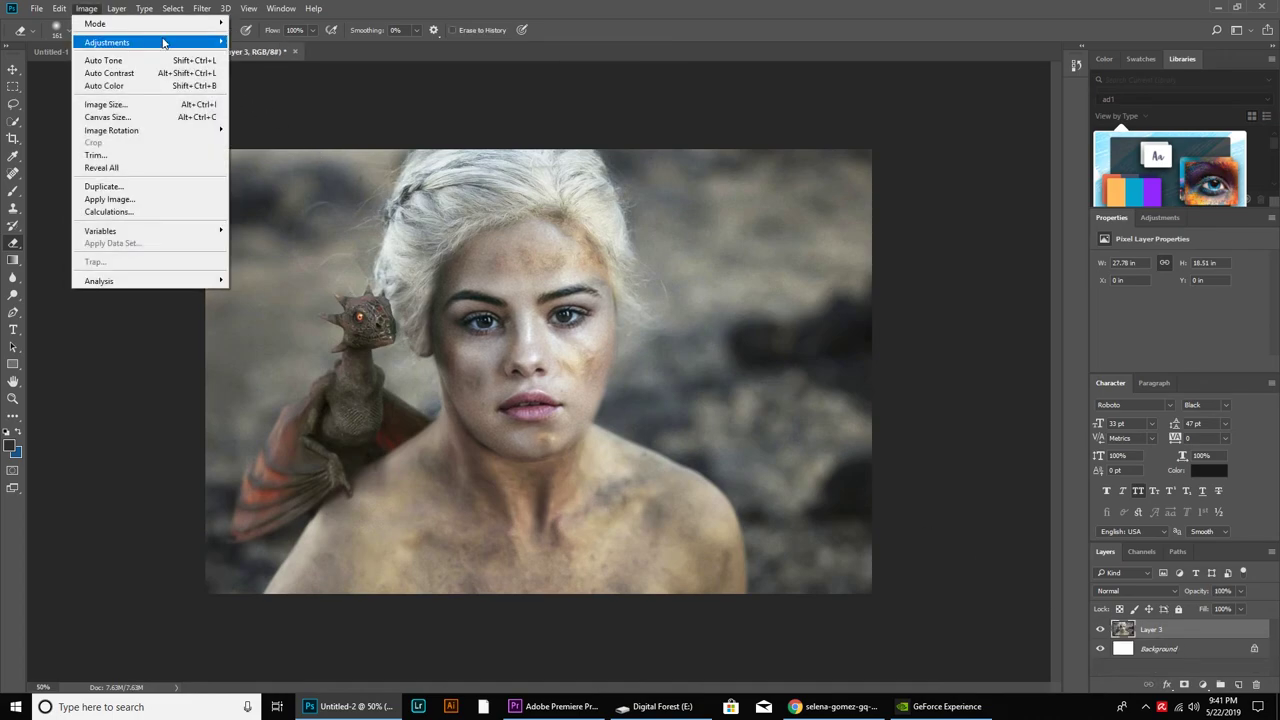
pyautogui.click(265, 44)
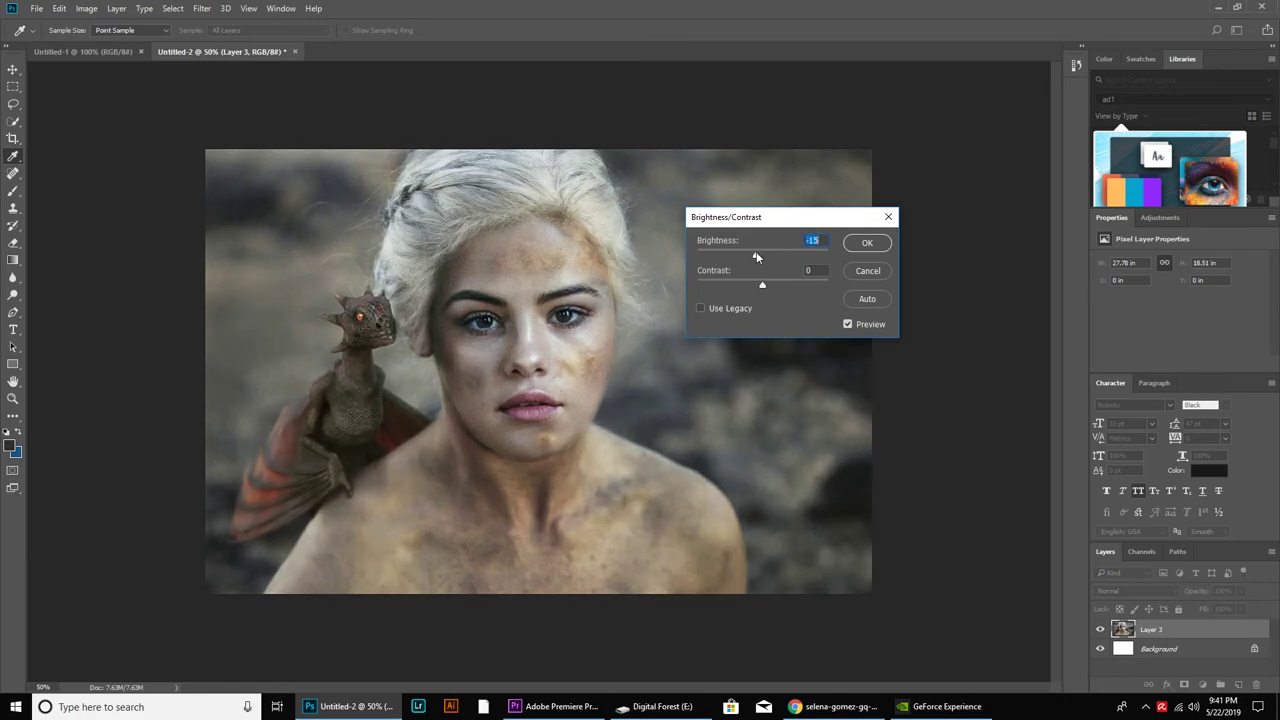
pyautogui.moveTo(762, 257); pyautogui.dragTo(765, 257)
pyautogui.click(860, 246)
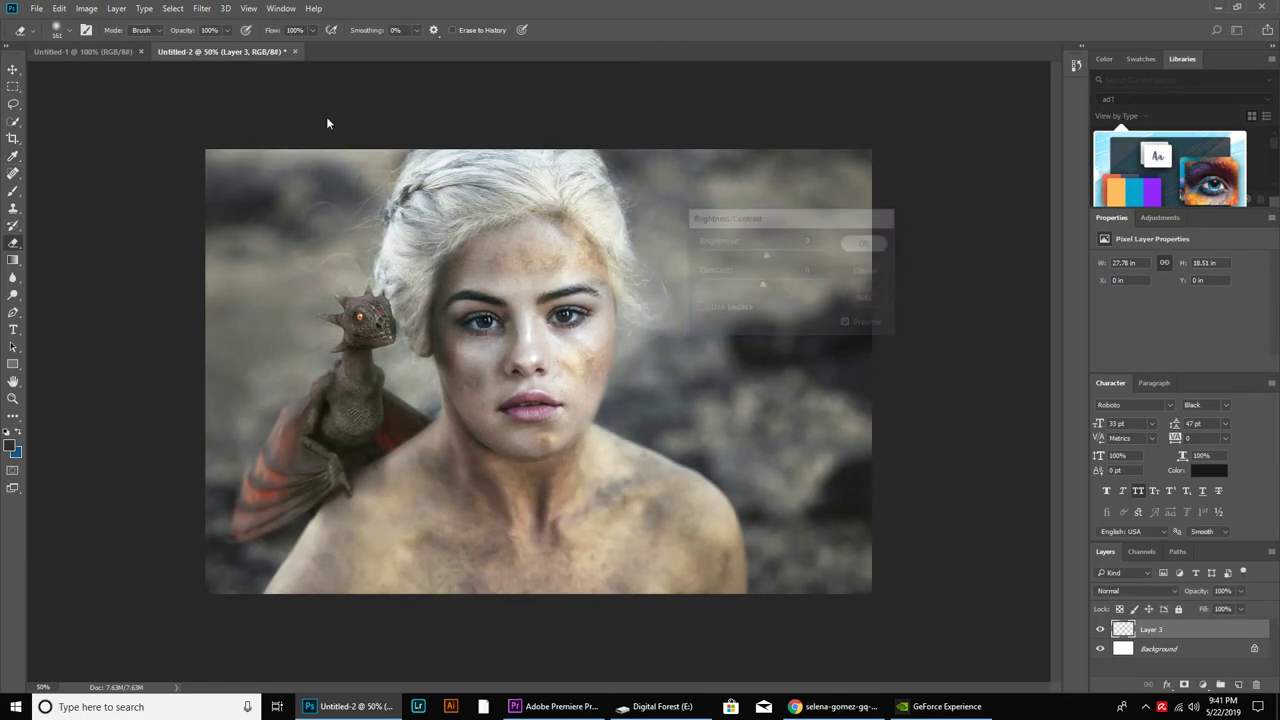
# - Boost the merged layer's vibrance to +30
pyautogui.click(86, 8)
pyautogui.moveTo(107, 42)
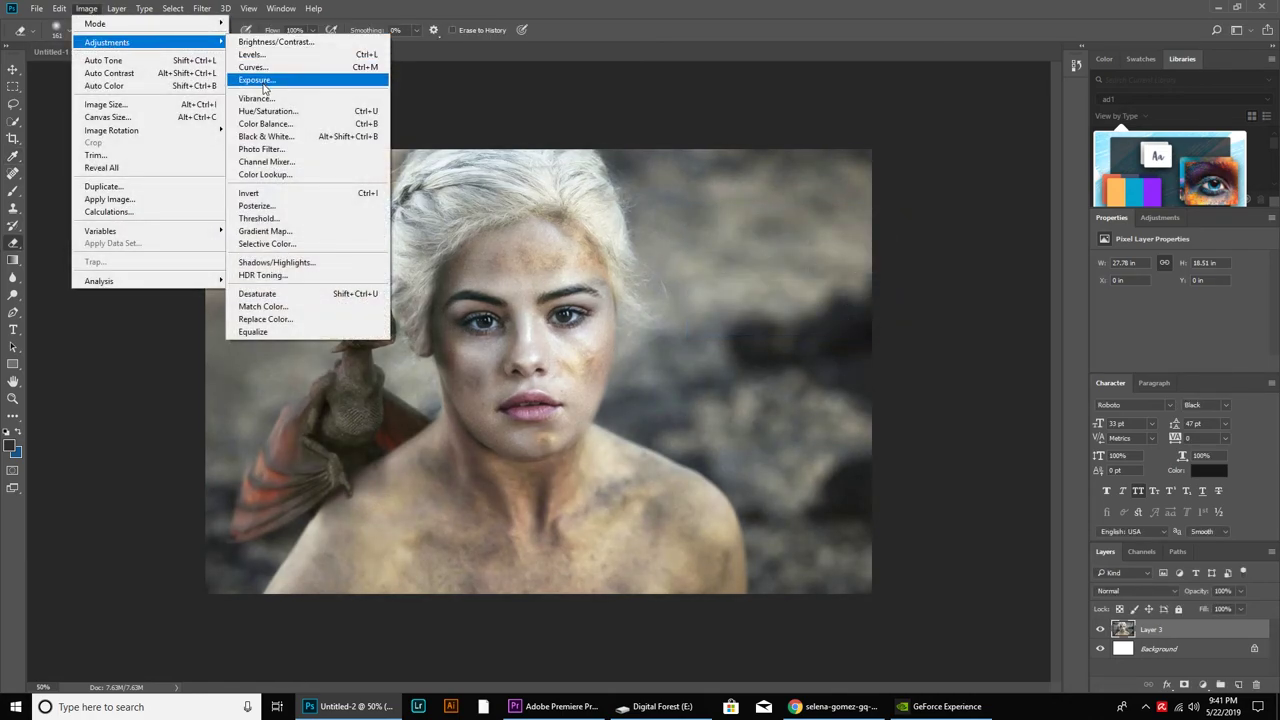
pyautogui.click(258, 98)
pyautogui.moveTo(600, 203); pyautogui.dragTo(725, 225)
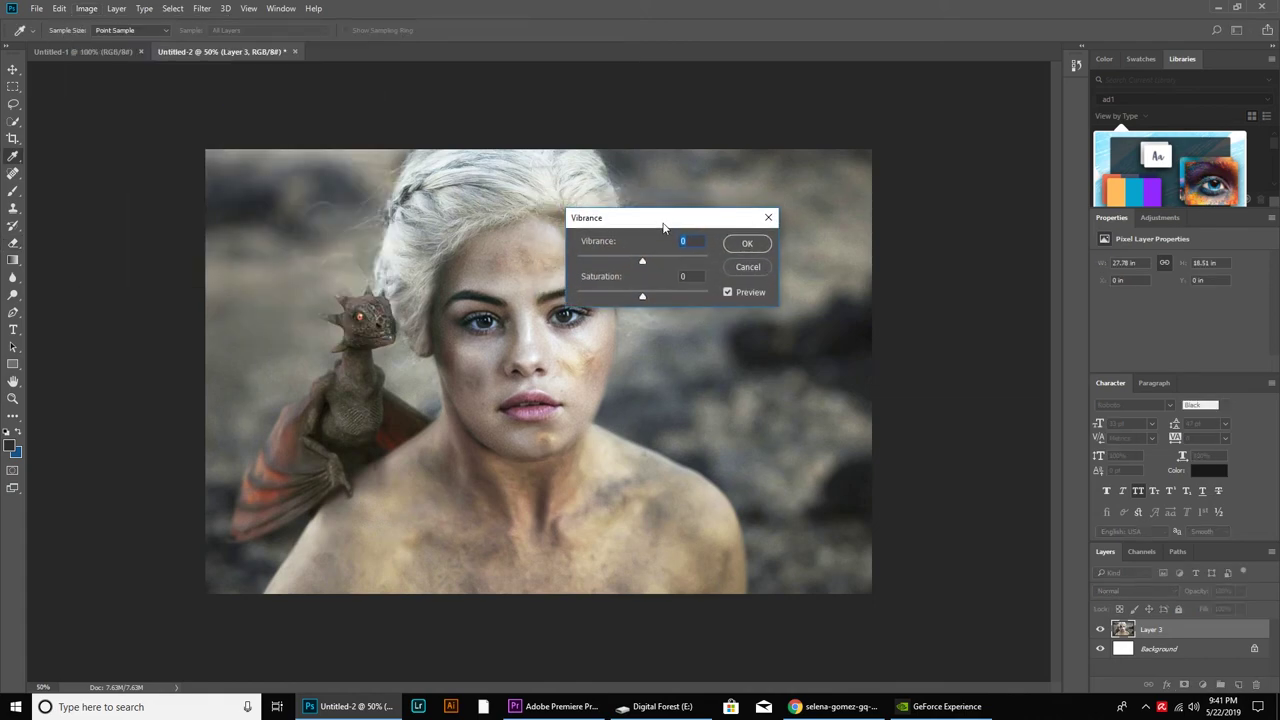
pyautogui.moveTo(734, 270); pyautogui.dragTo(746, 272)
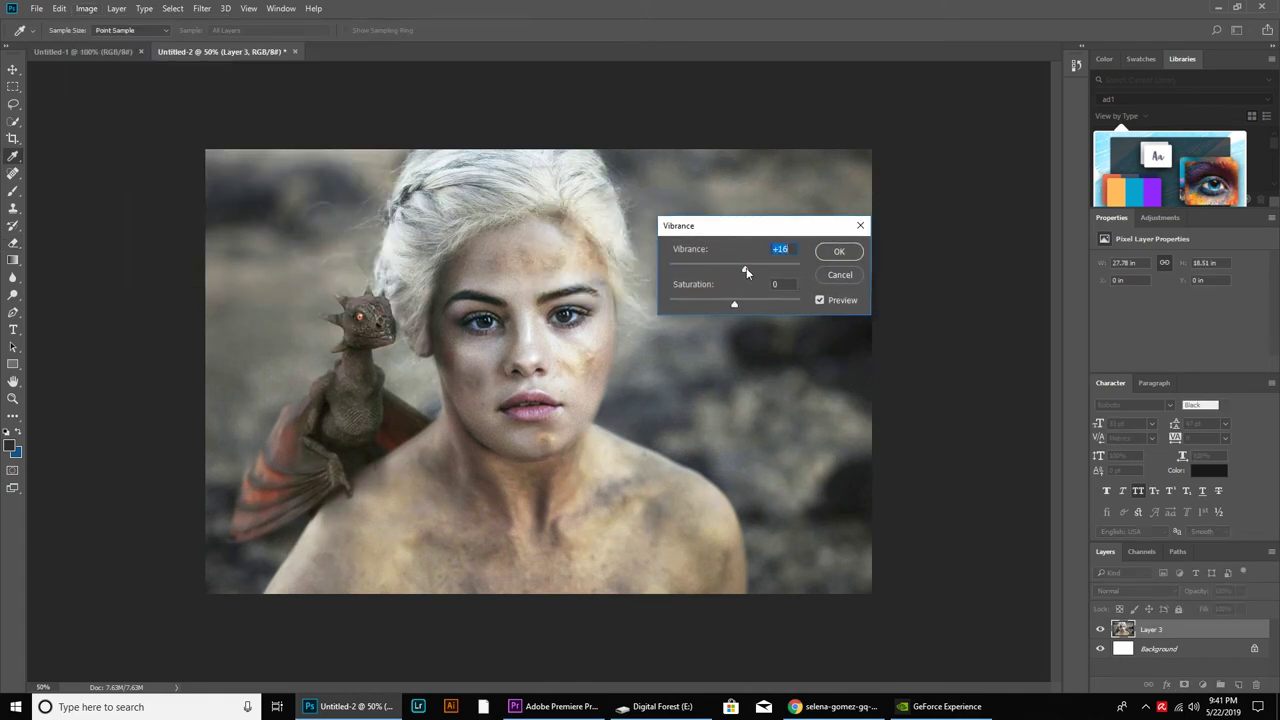
pyautogui.click(828, 251)
pyautogui.press('e')
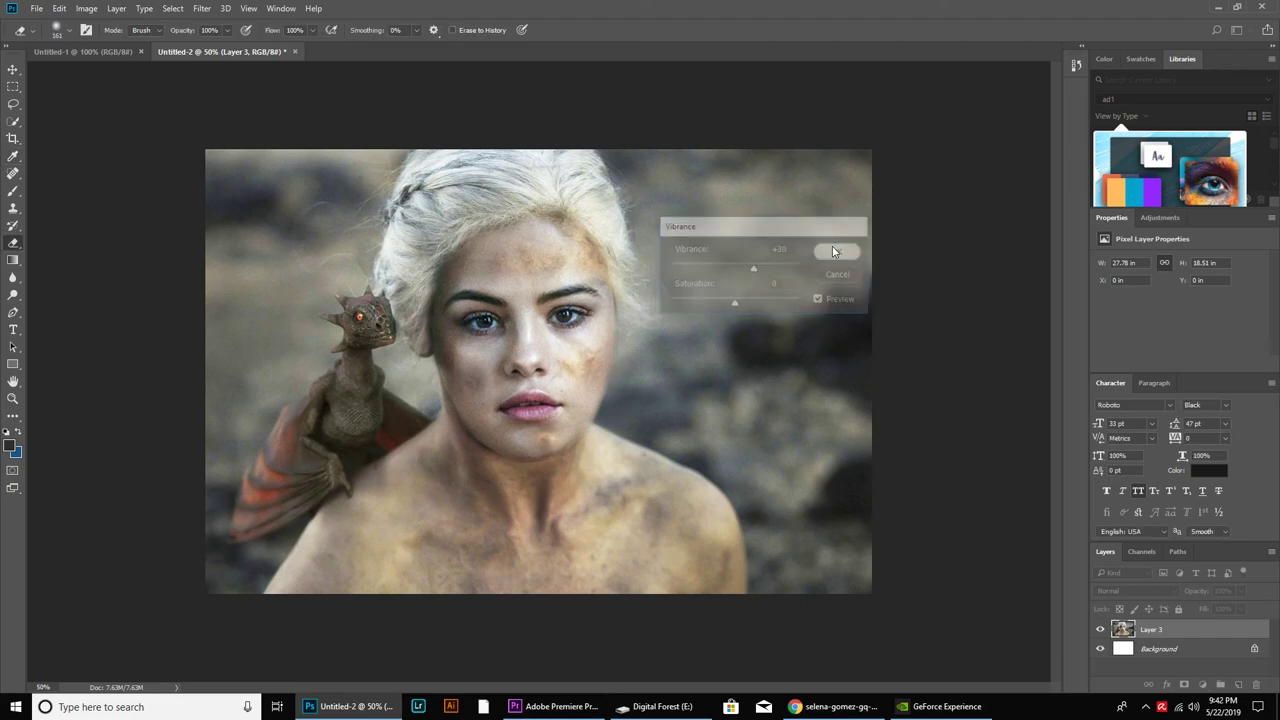
pyautogui.click(86, 8)
pyautogui.moveTo(107, 42)
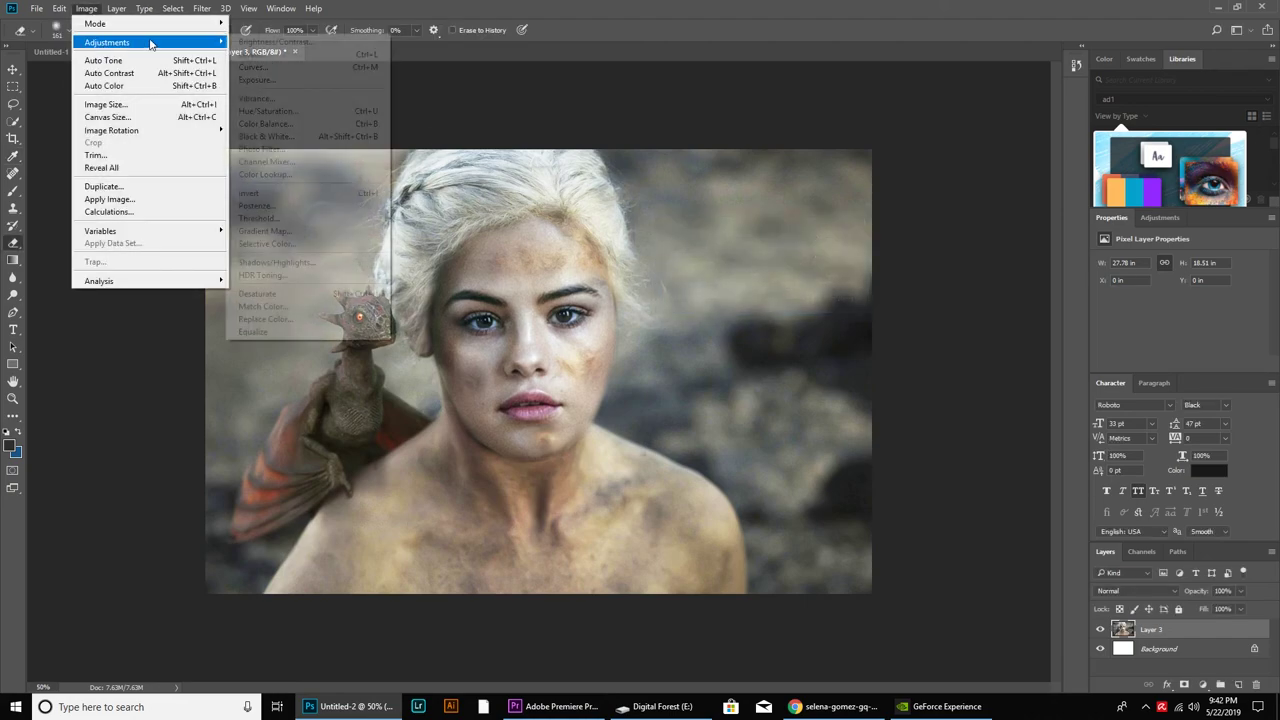
# - Set the midtone Color Balance levels to +3, -8, 0 on the merged layer
pyautogui.click(260, 124)
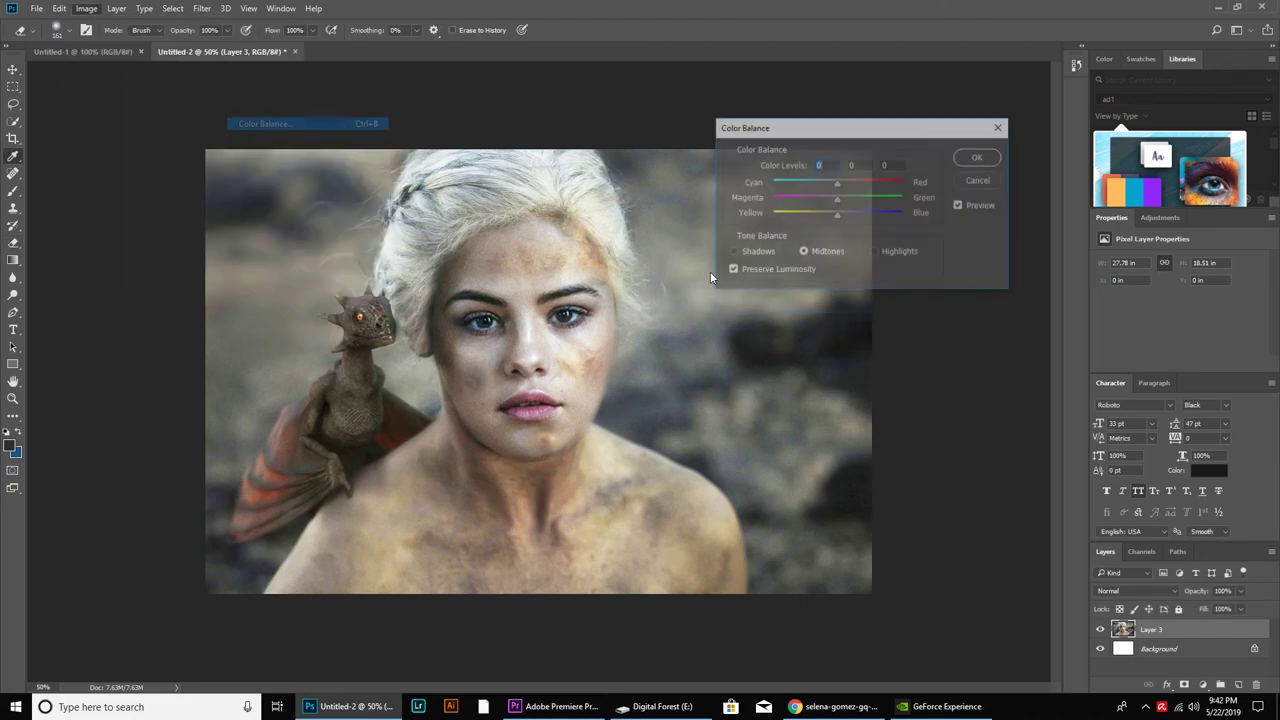
pyautogui.moveTo(837, 208); pyautogui.dragTo(836, 204)
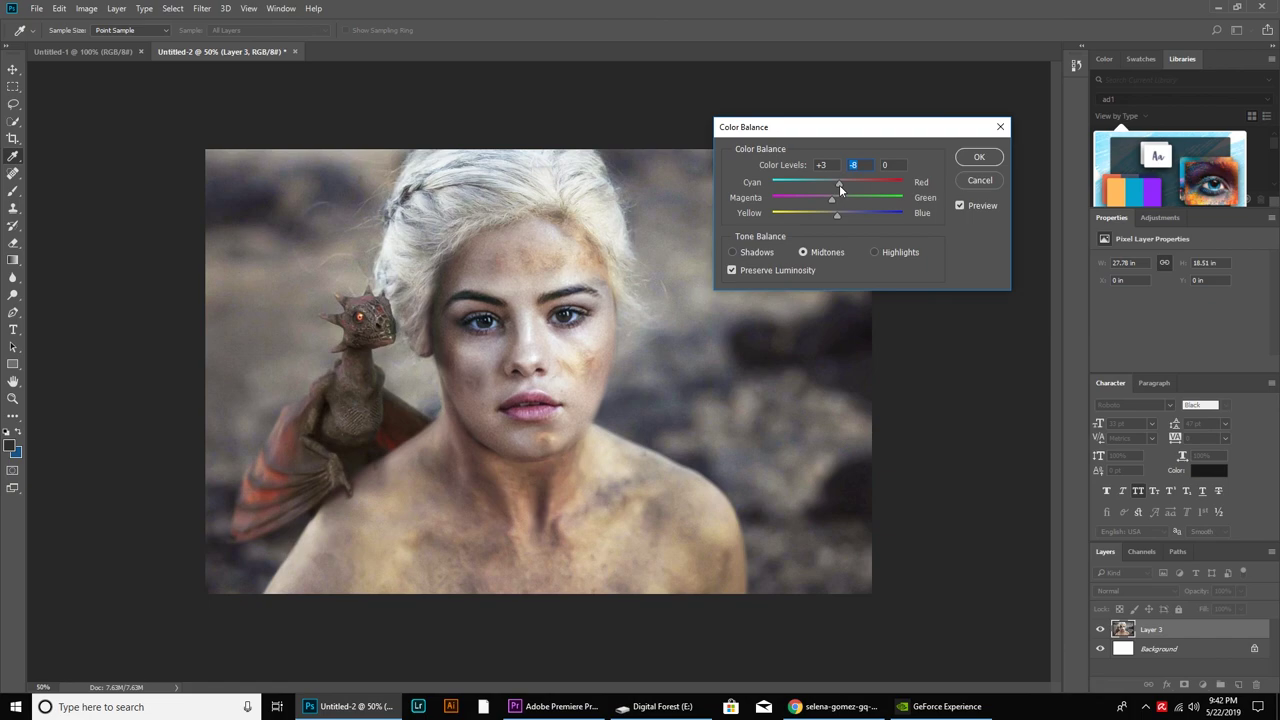
pyautogui.click(979, 157)
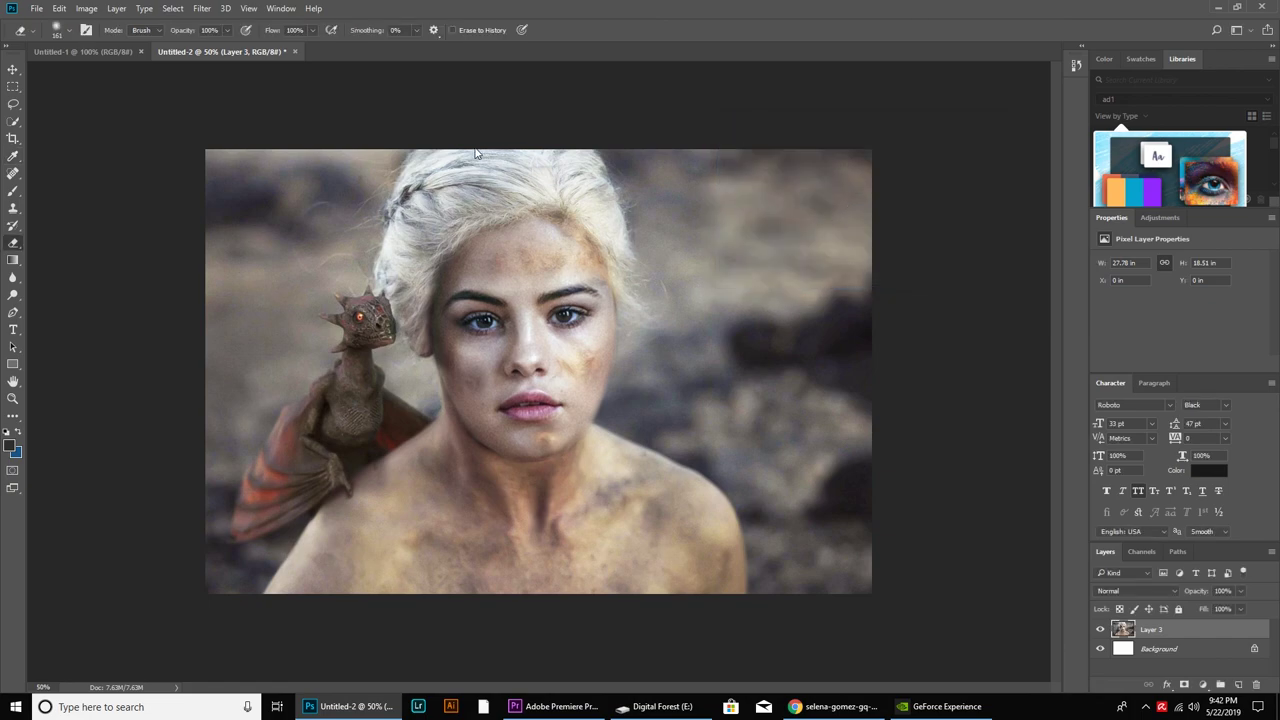